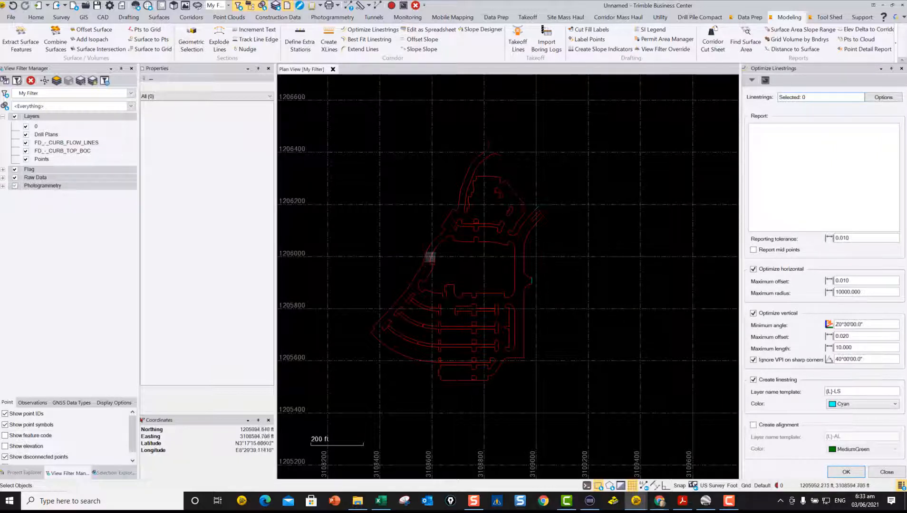
Step: Select the CB Flow Lines linestring along the parking lot's western edge and open it in the Profile Viewer
left_click(427, 242)
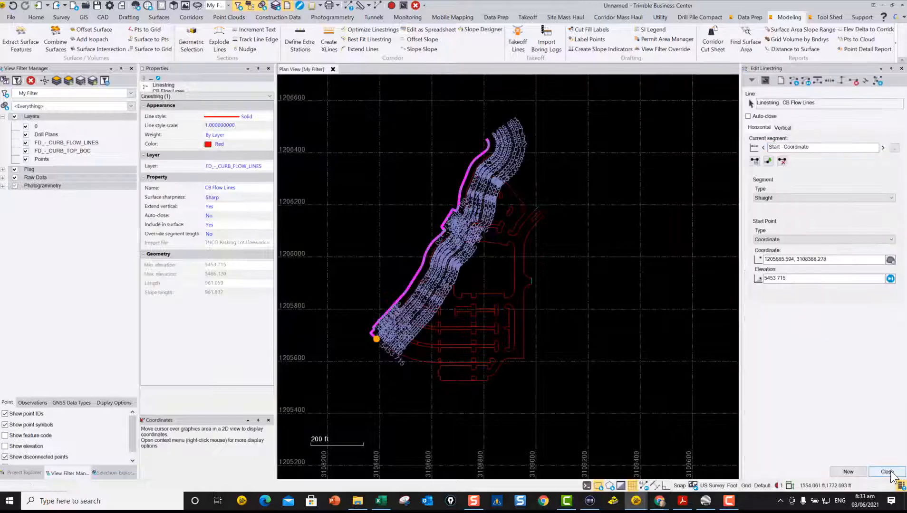
left_click(889, 473)
right_click(460, 235)
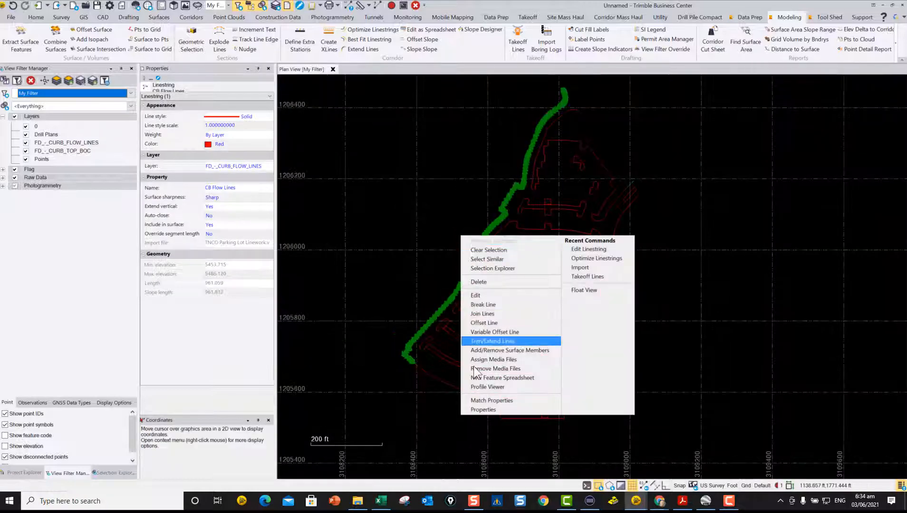
left_click(492, 385)
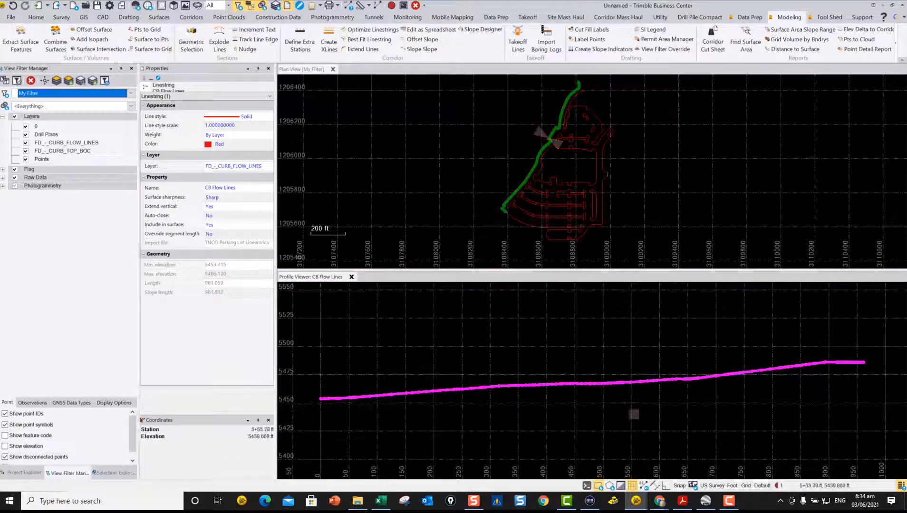
Step: Examine the grade breaks along the flow line's profile, especially the dip between stations 6+30 and 6+50
scroll(594, 400, "down", 3)
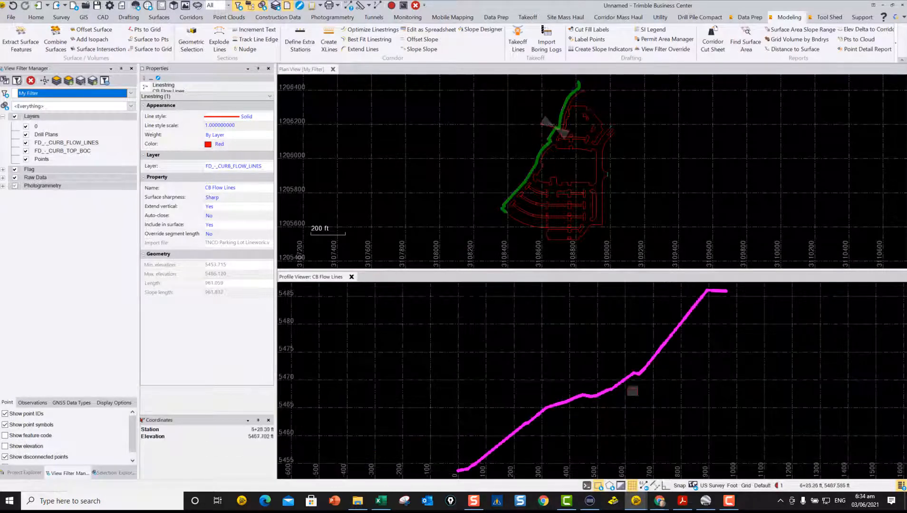
scroll(633, 390, "up", 5)
scroll(639, 370, "up", 3)
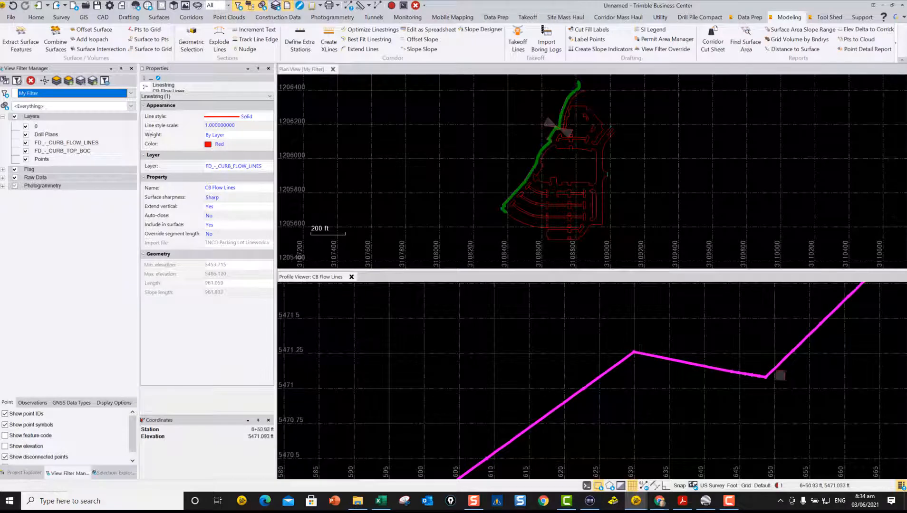
scroll(593, 401, "down", 2)
scroll(593, 400, "down", 3)
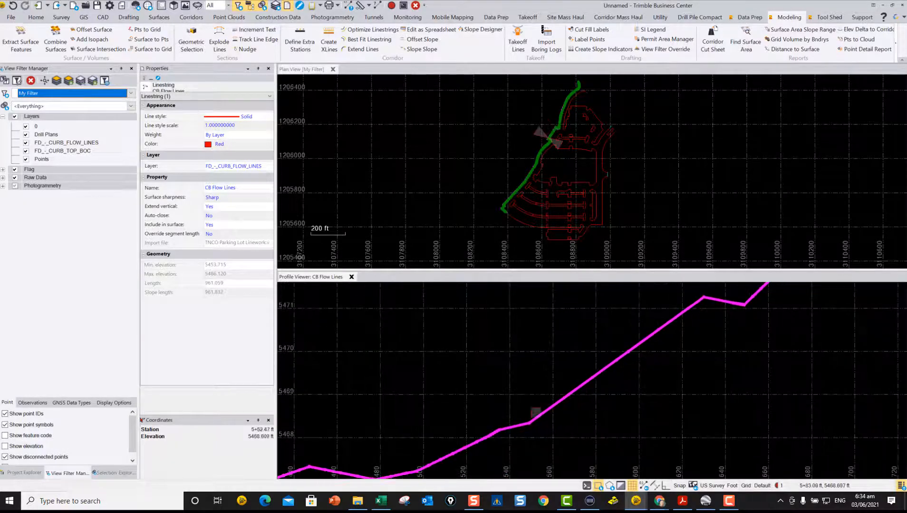
scroll(619, 375, "up", 1)
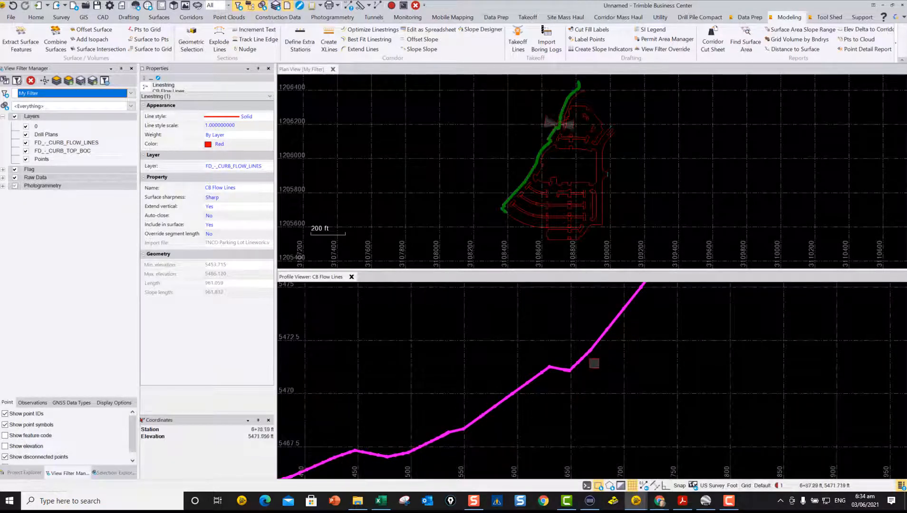
Step: Compare the flow line's northern curves and sharp corner in plan with the matching stations in its profile
scroll(554, 113, "up", 4)
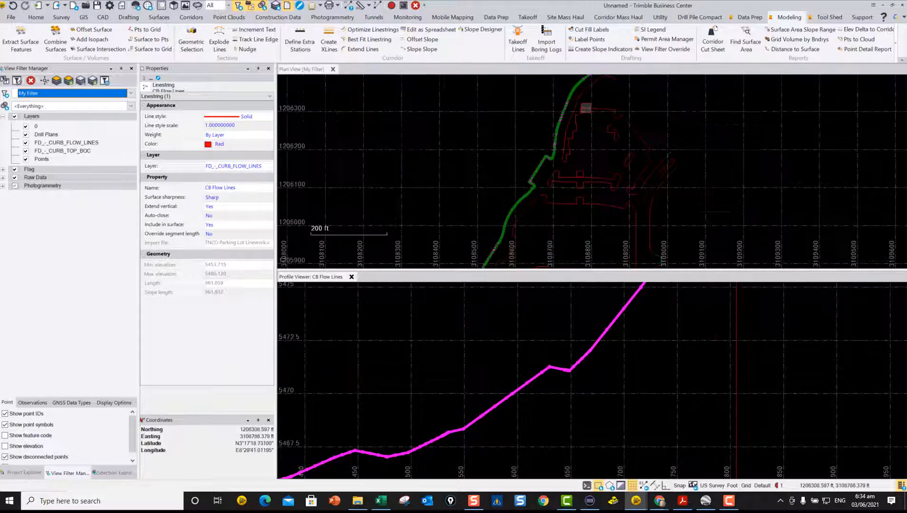
scroll(506, 196, "up", 2)
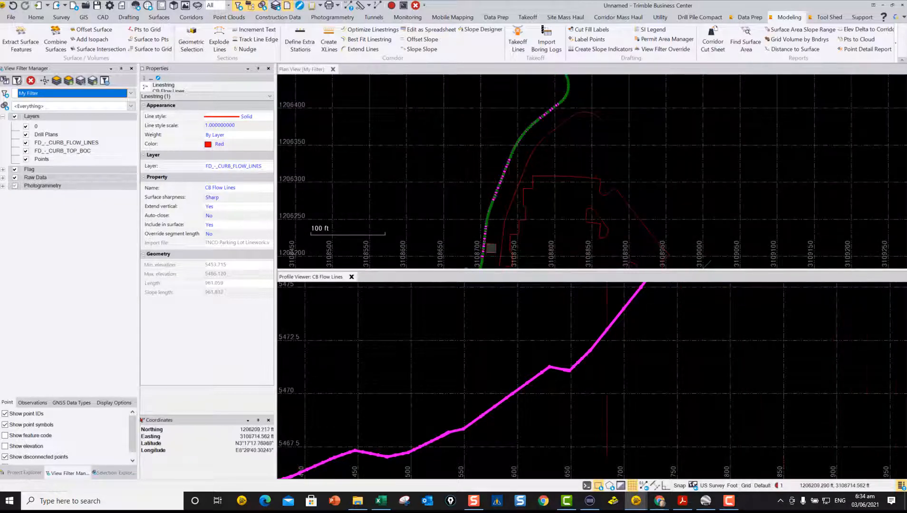
middle_click_drag(486, 243, 530, 166)
scroll(515, 202, "up", 3)
scroll(507, 193, "up", 3)
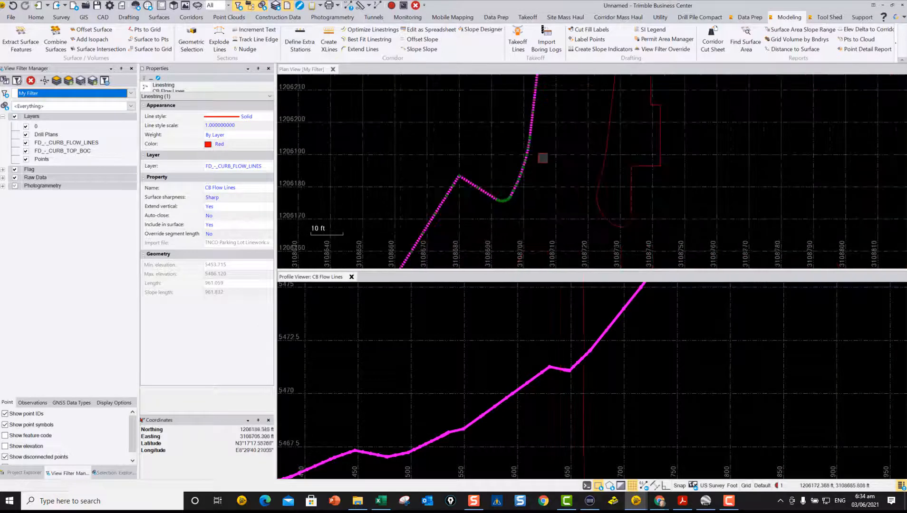
scroll(465, 180, "up", 3)
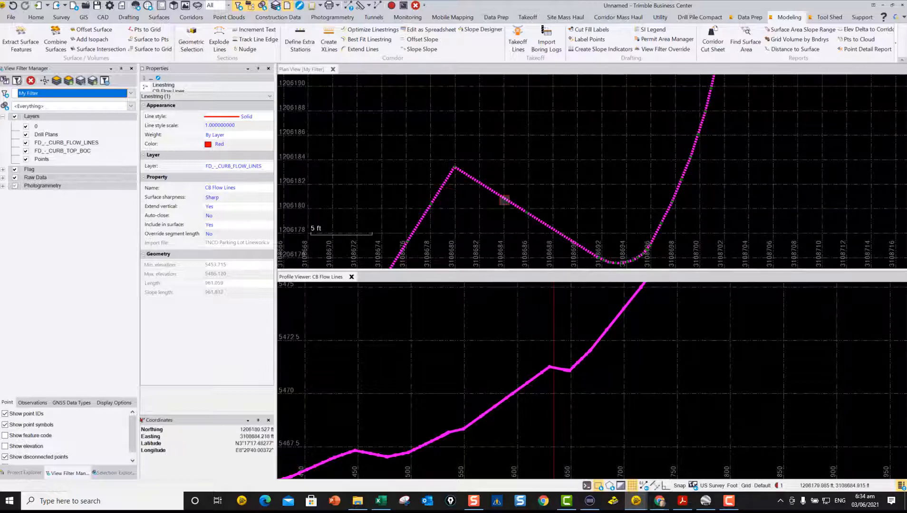
scroll(479, 212, "down", 9)
middle_click_drag(495, 193, 519, 171)
Step: Clear the flow line selection and examine the curb's corners in plan down to its southwest end
right_click(520, 172)
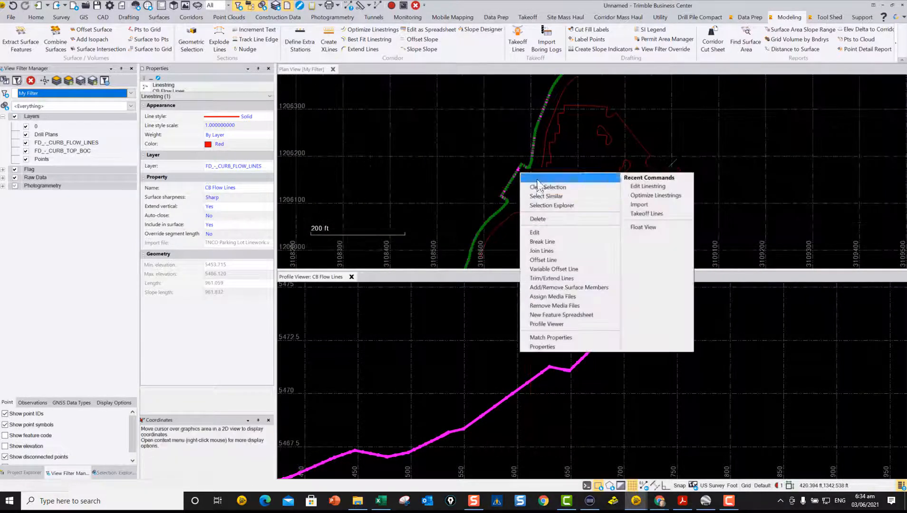
left_click(497, 198)
left_click(507, 202)
scroll(507, 202, "up", 6)
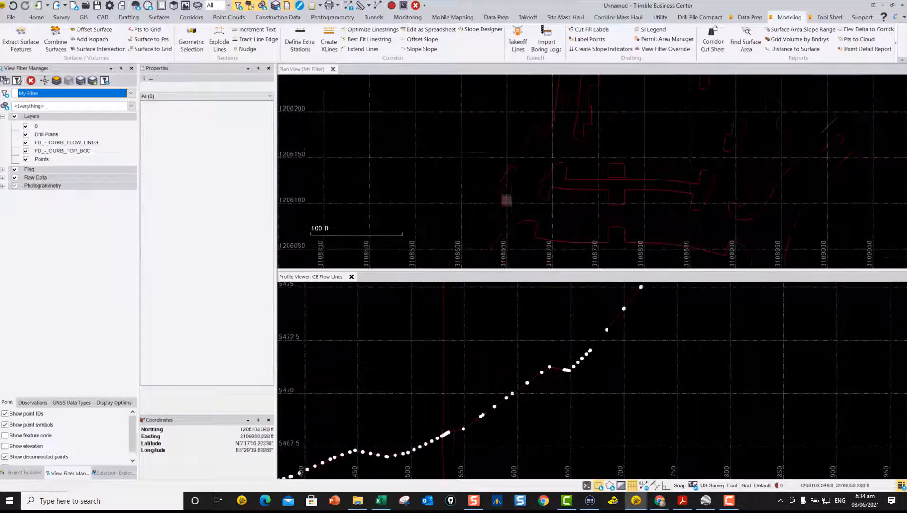
scroll(485, 189, "down", 4)
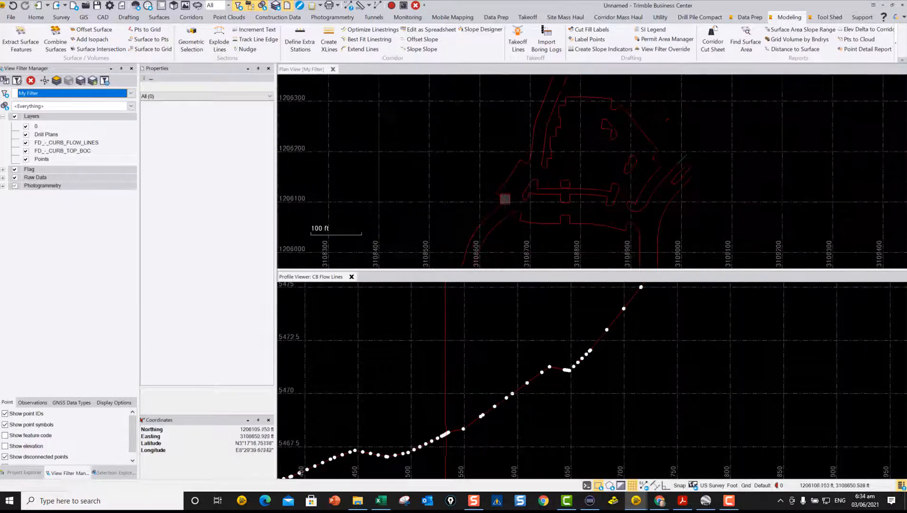
scroll(490, 227, "down", 2)
middle_click_drag(490, 227, 524, 162)
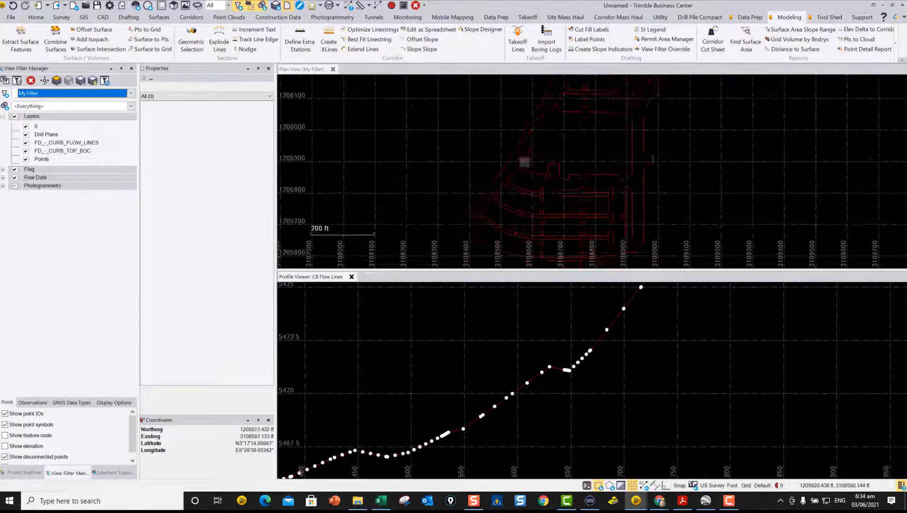
scroll(464, 230, "up", 5)
scroll(446, 197, "up", 2)
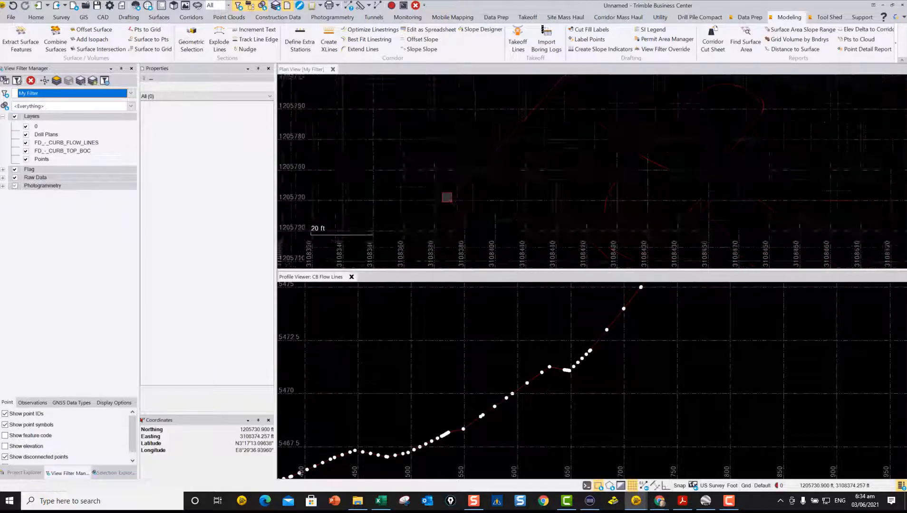
middle_click_drag(478, 224, 479, 153)
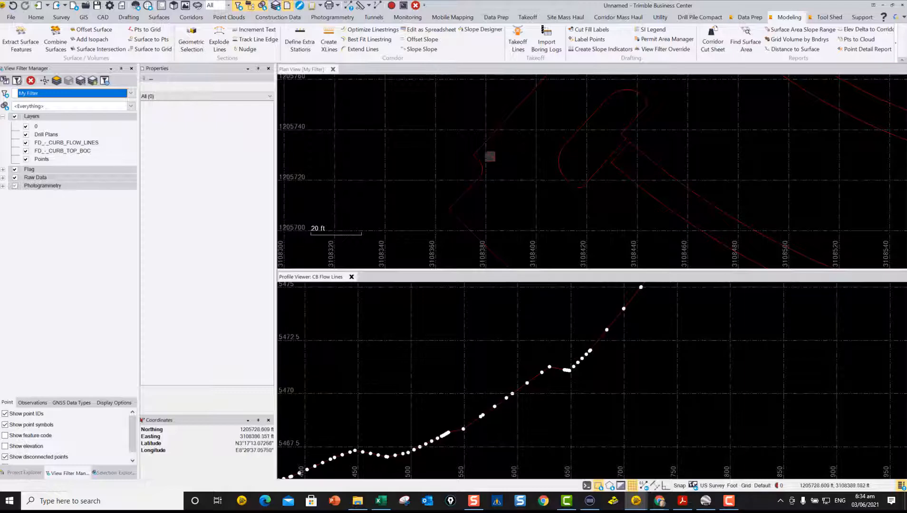
Step: Examine the spacing of the vertical points along the flow line's profile and close the profile view
scroll(568, 373, "up", 6)
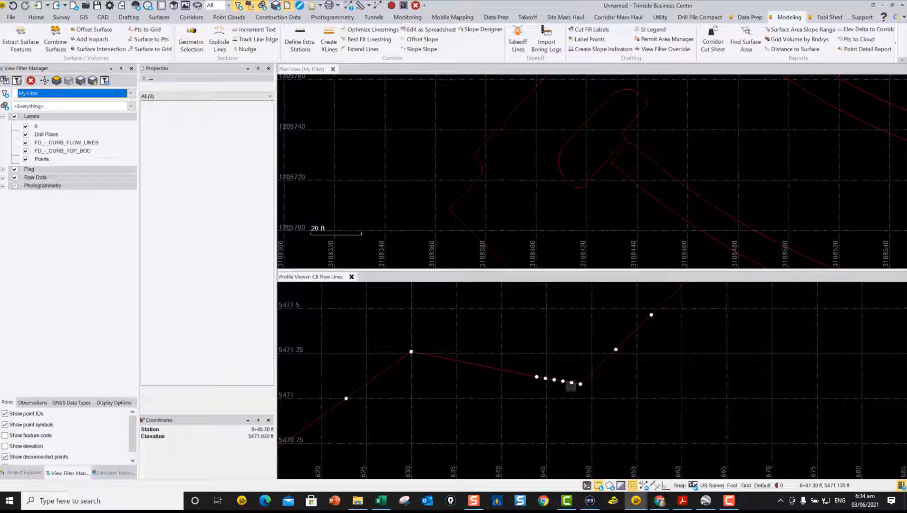
scroll(591, 369, "down", 4)
scroll(590, 369, "down", 1)
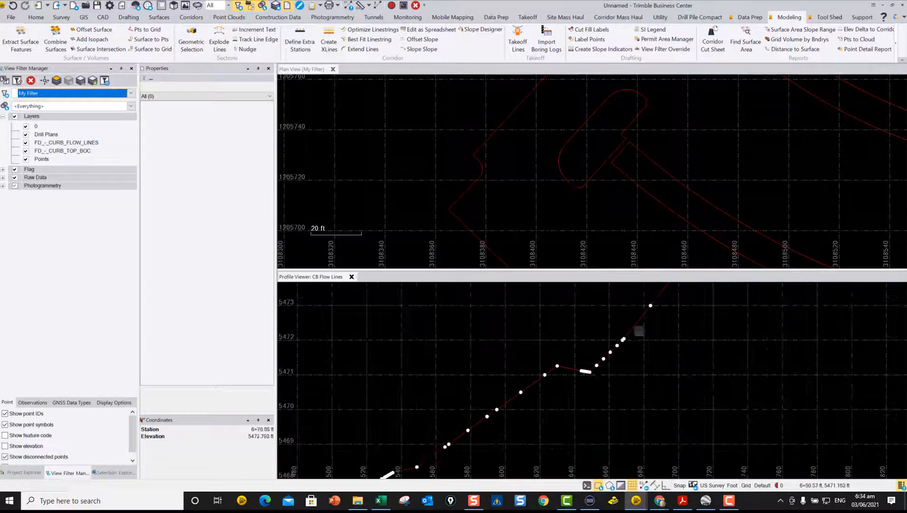
scroll(489, 399, "down", 3)
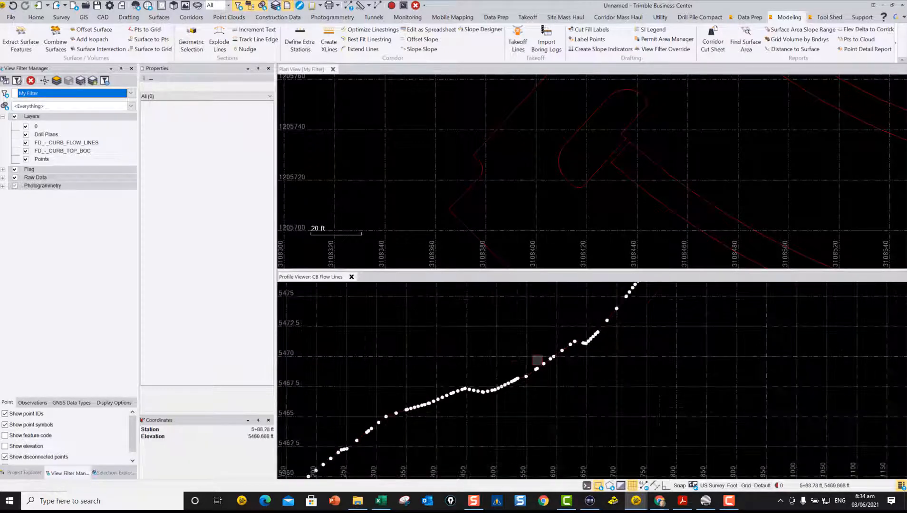
scroll(616, 373, "down", 3)
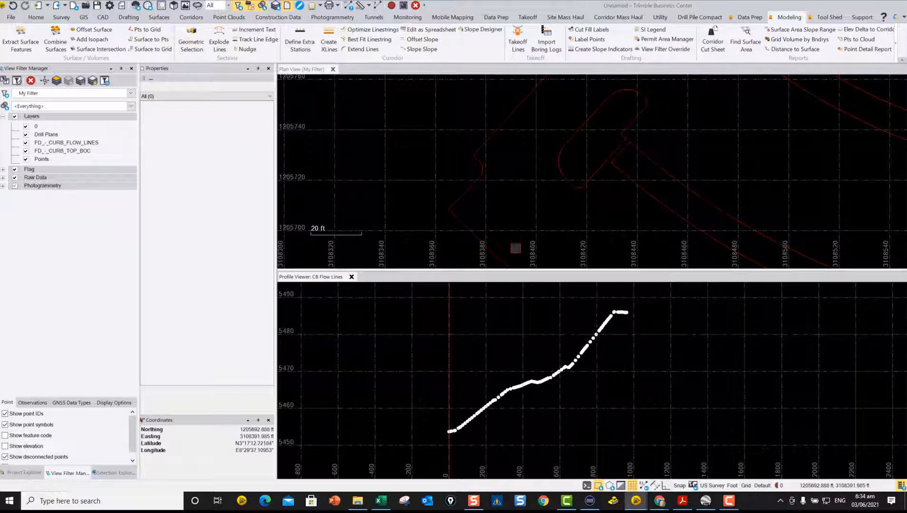
left_click(351, 278)
Step: Start Optimize Linestrings and select all of the parking lot's curb linework for optimization
scroll(482, 264, "down", 8)
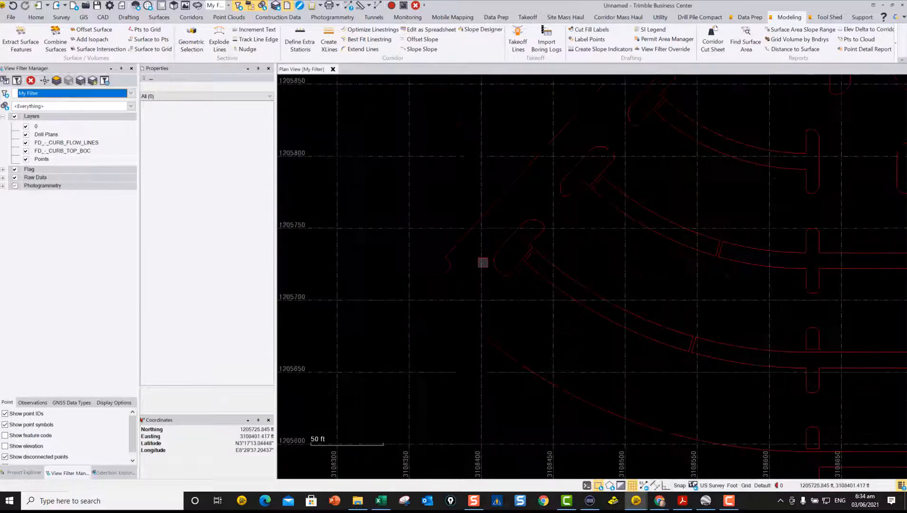
middle_click_drag(503, 289, 486, 305)
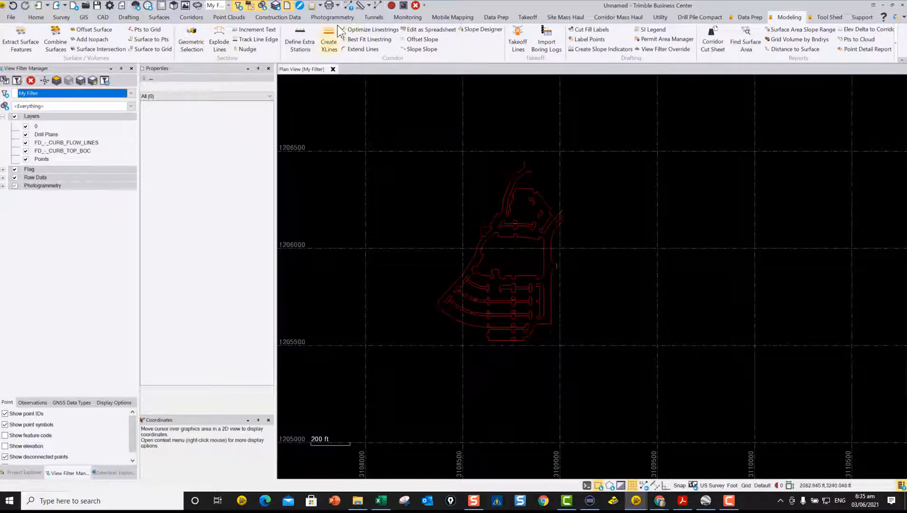
left_click(366, 28)
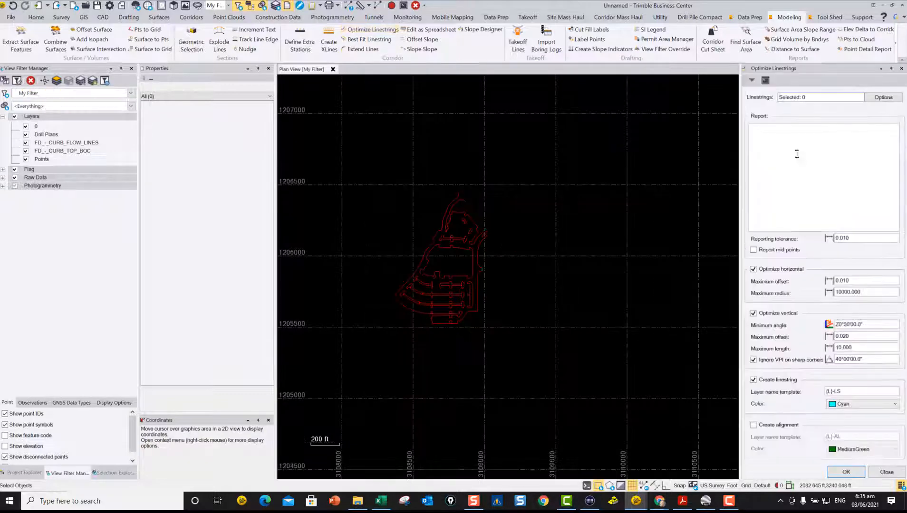
left_click_drag(547, 347, 348, 139)
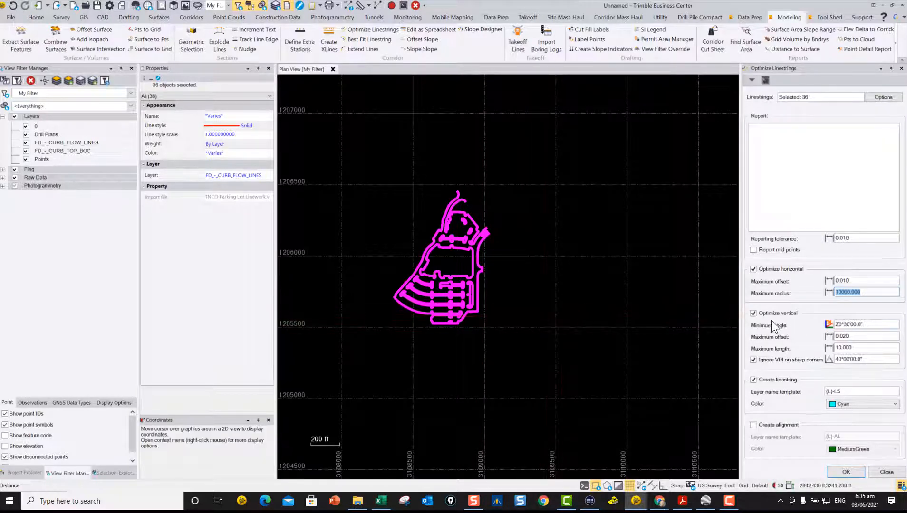
Step: Review the minimum angle, maximum length and sharp-corner angle for vertical optimization against the curb's sharp corners in plan
left_click(880, 326)
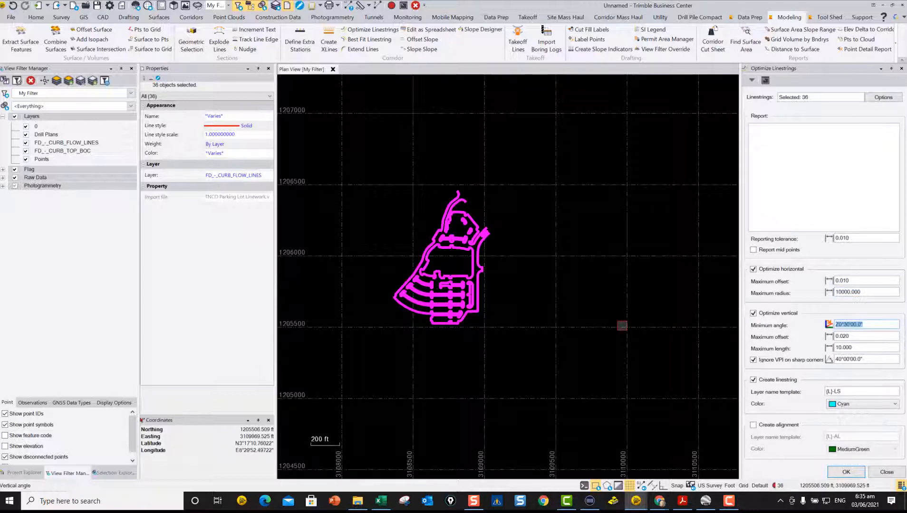
left_click(863, 347)
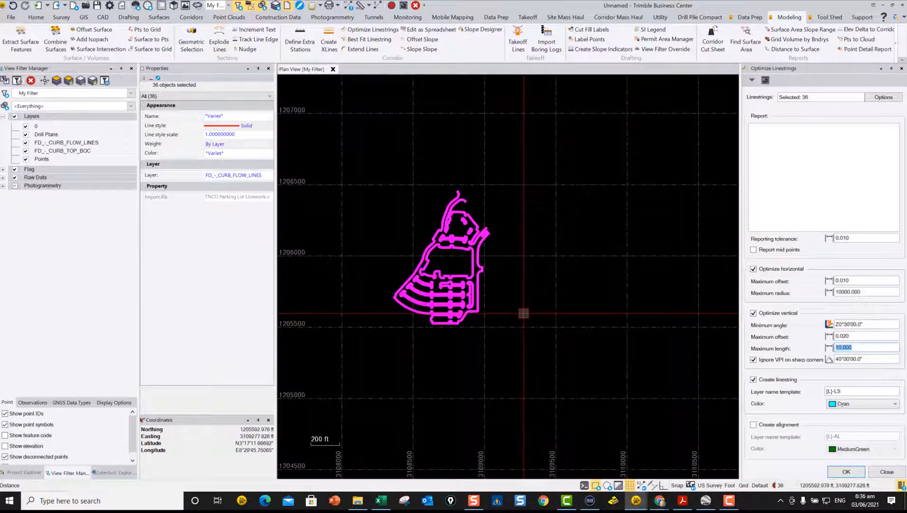
left_click(873, 360)
scroll(422, 239, "up", 3)
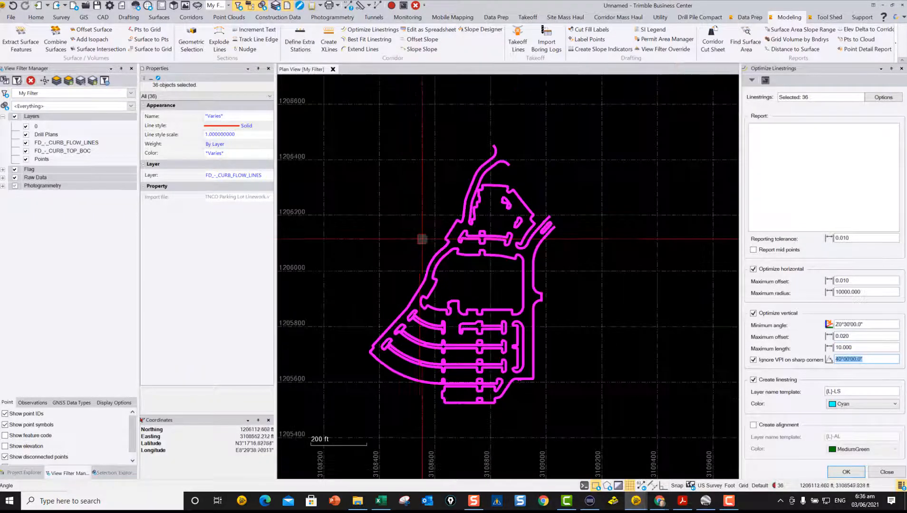
scroll(422, 239, "up", 5)
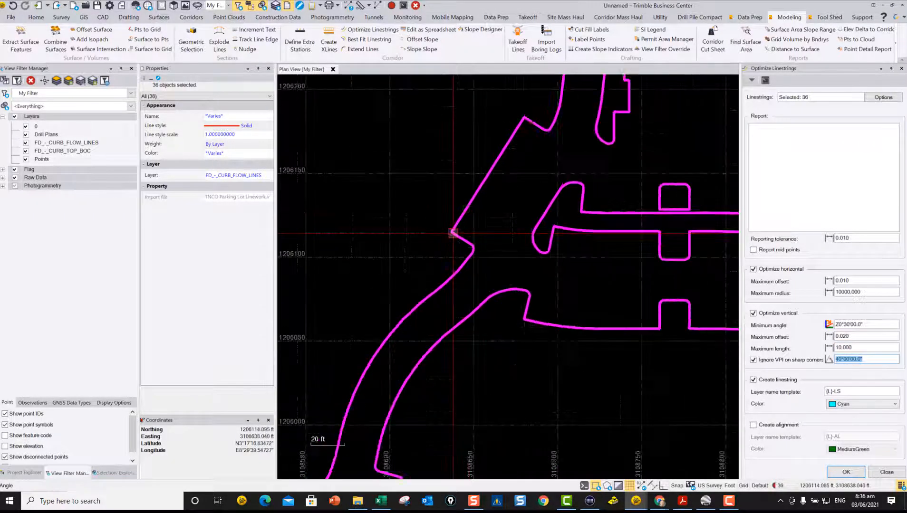
scroll(452, 233, "down", 2)
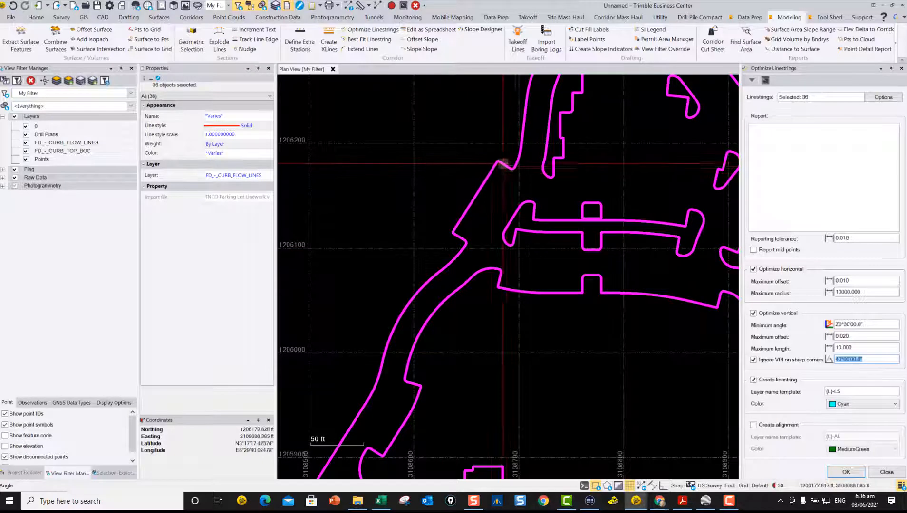
scroll(558, 269, "down", 2)
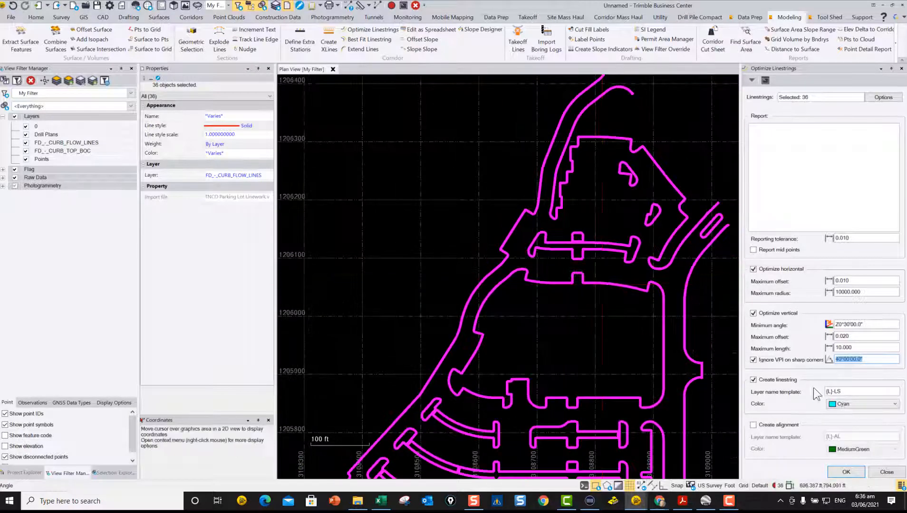
scroll(581, 314, "down", 3)
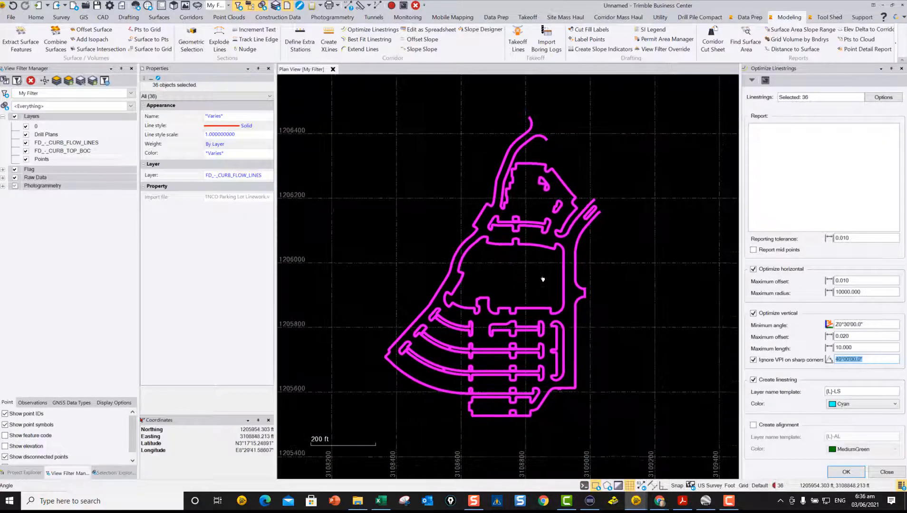
Step: Optimize the selected linestrings horizontally and vertically, creating cyan linestrings on a layer with the -LS suffix
left_click(849, 393)
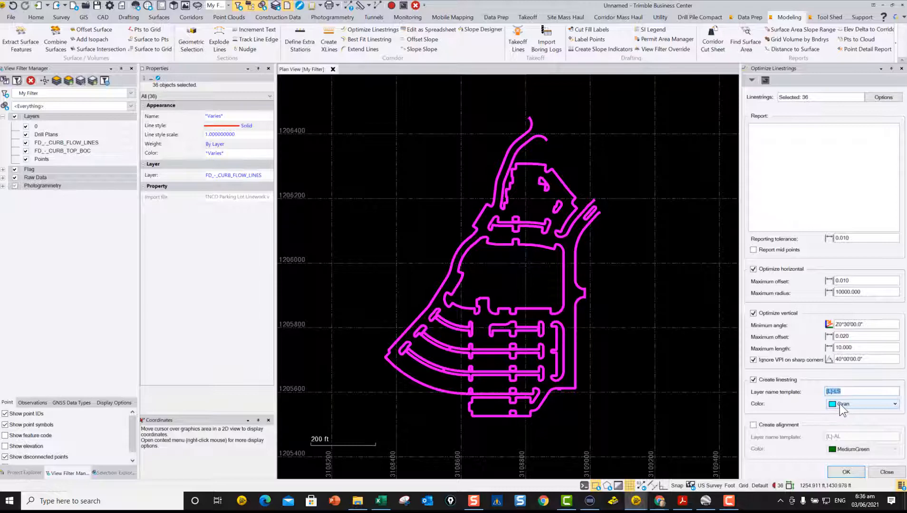
scroll(503, 248, "down", 2)
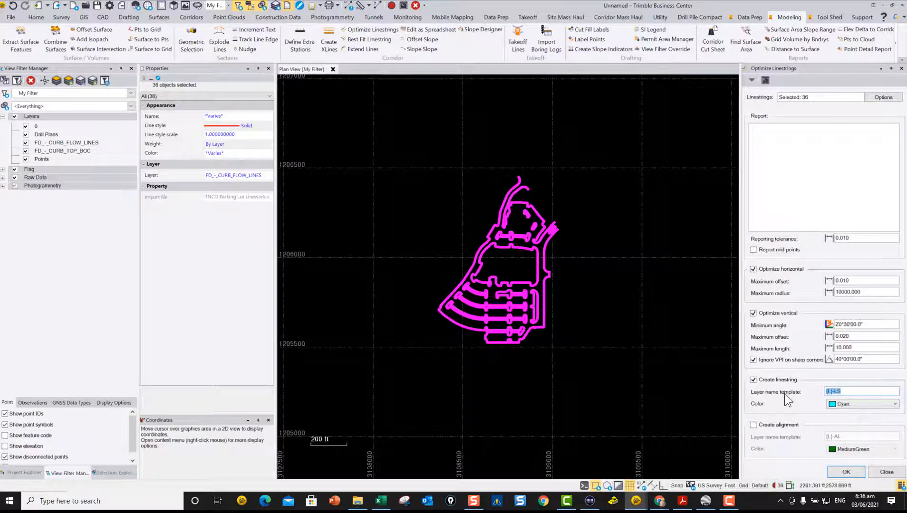
left_click(847, 474)
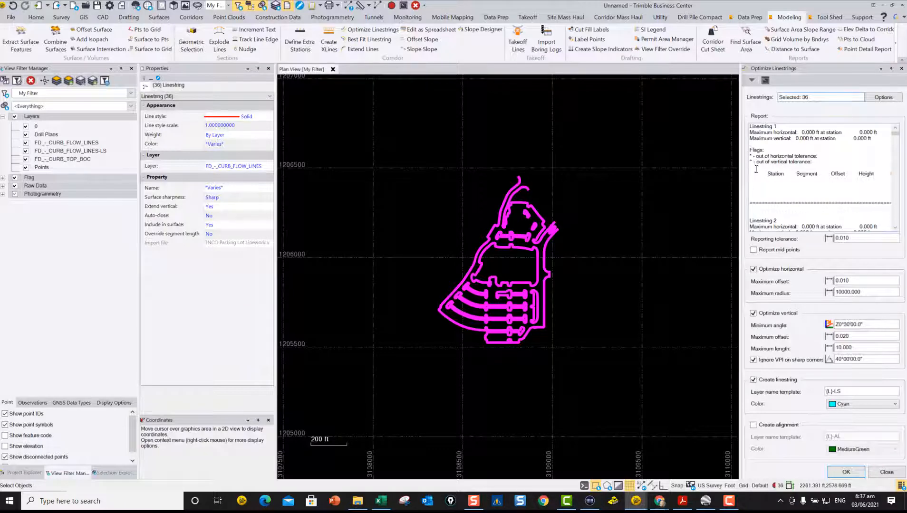
Step: Review the maximum horizontal and vertical deviations reported for each linestring in the optimization report
scroll(819, 184, "down", 3)
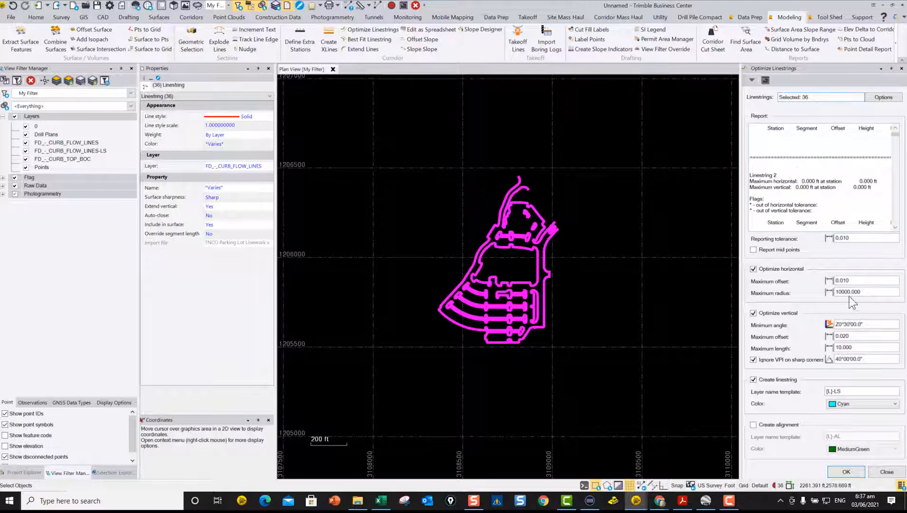
scroll(779, 181, "down", 1)
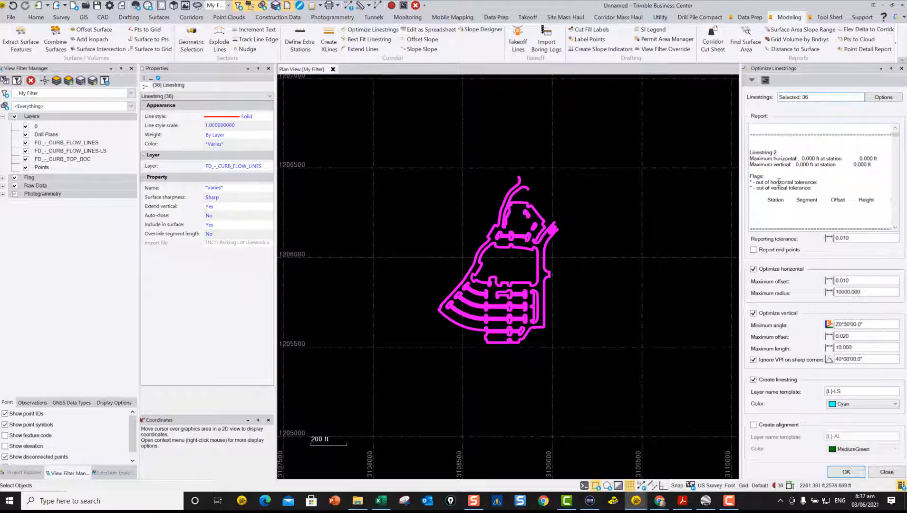
scroll(796, 195, "down", 1)
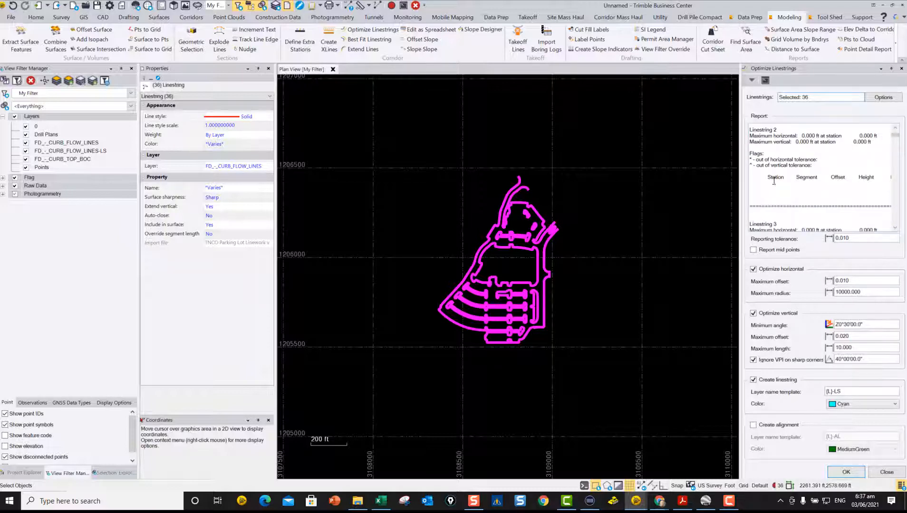
scroll(799, 193, "down", 3)
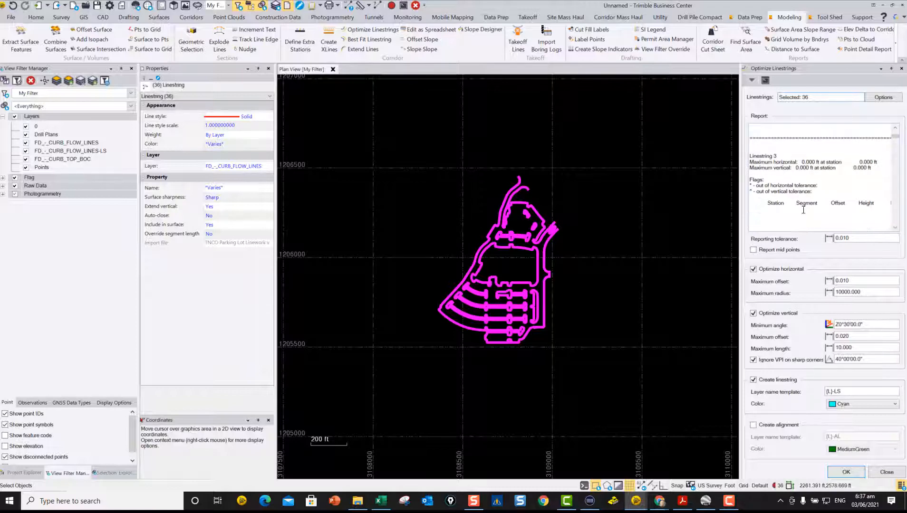
scroll(803, 209, "down", 3)
scroll(806, 199, "down", 2)
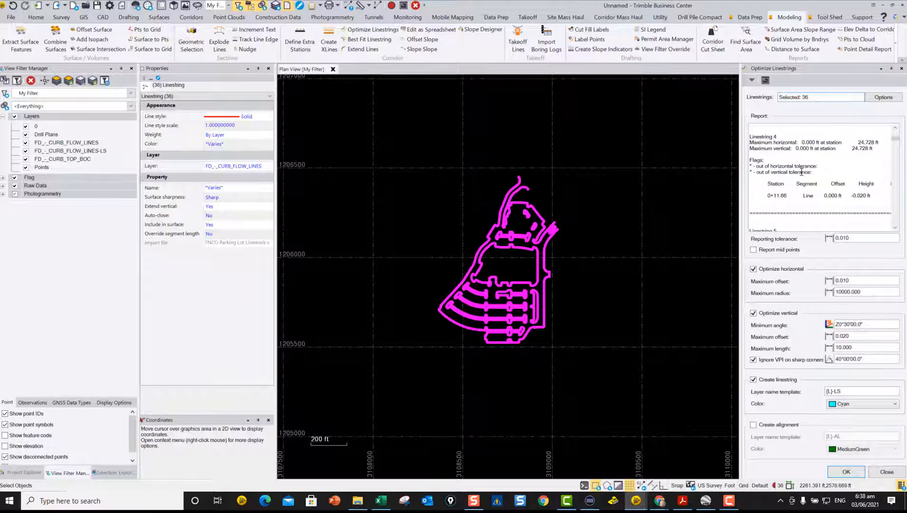
scroll(797, 173, "down", 3)
scroll(831, 194, "down", 4)
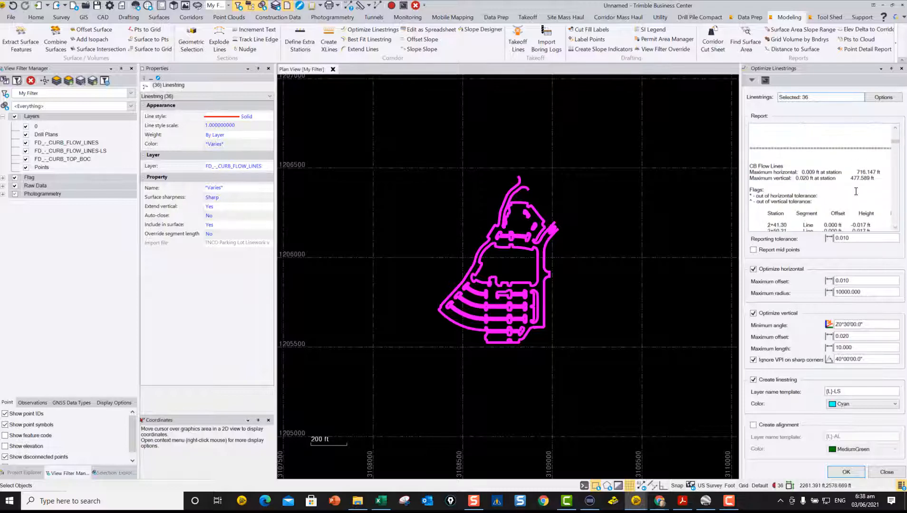
Step: Examine the offset and height differences by station in the optimization report, close Optimize Linestrings and clear the selection
scroll(855, 191, "down", 2)
scroll(848, 184, "down", 2)
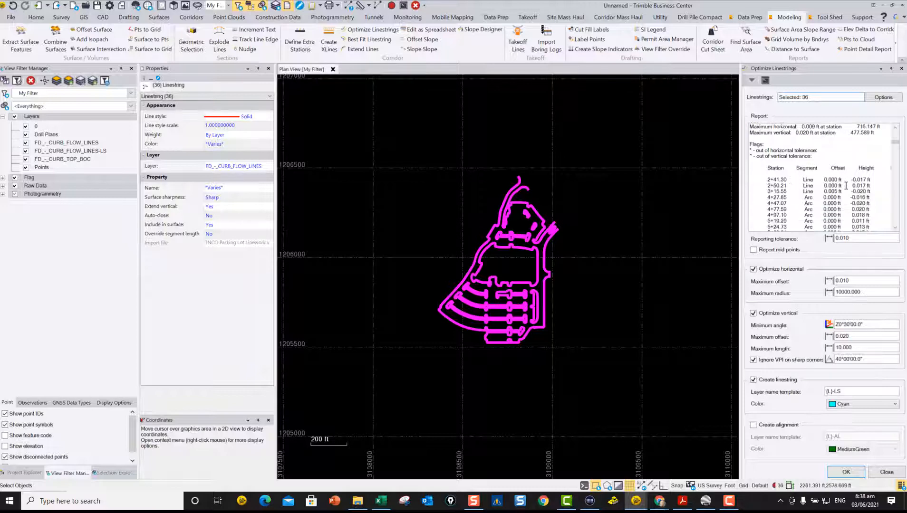
scroll(792, 168, "up", 2)
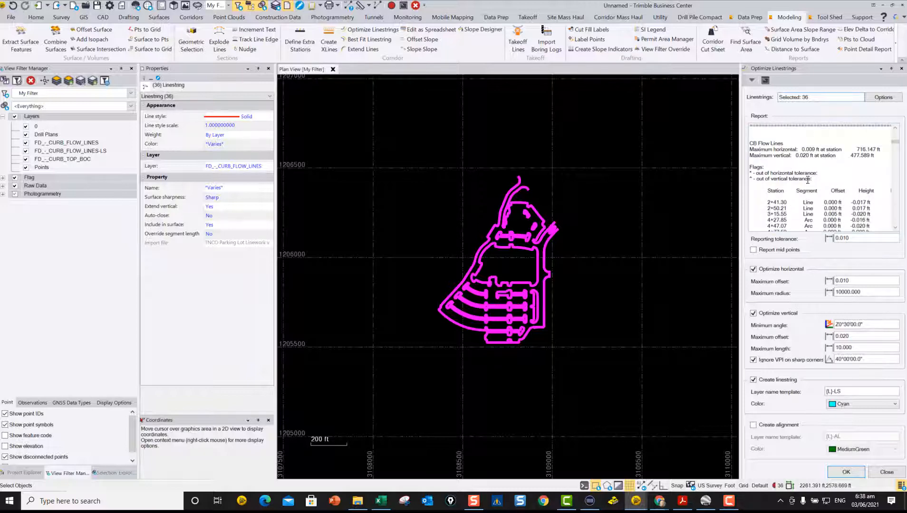
scroll(792, 181, "down", 2)
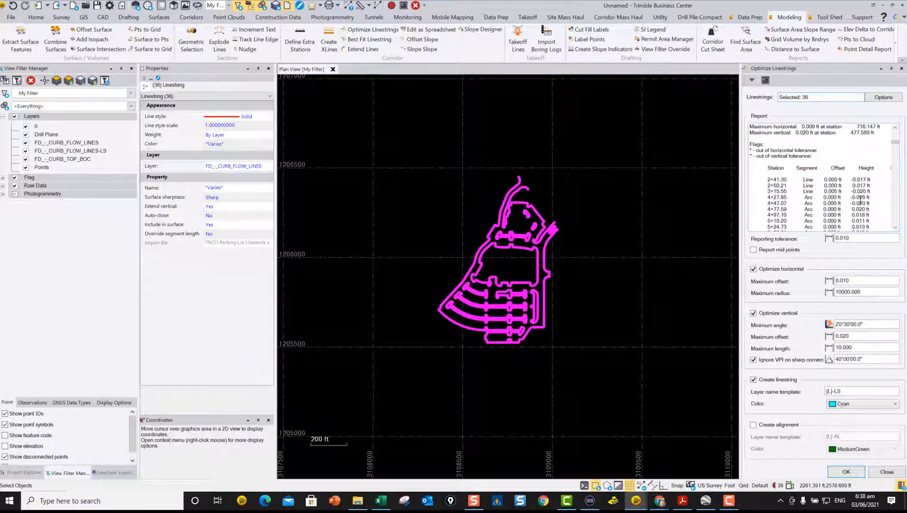
scroll(860, 186, "down", 2)
scroll(860, 168, "down", 2)
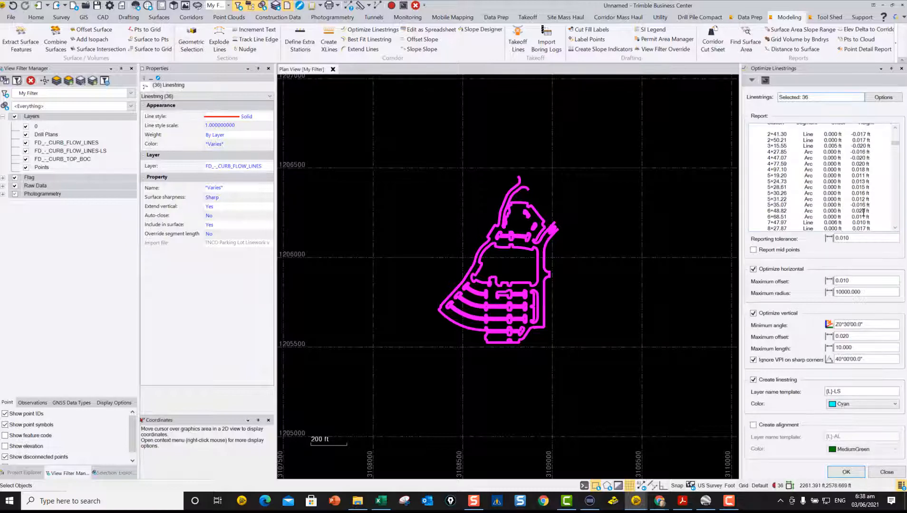
scroll(863, 214, "down", 2)
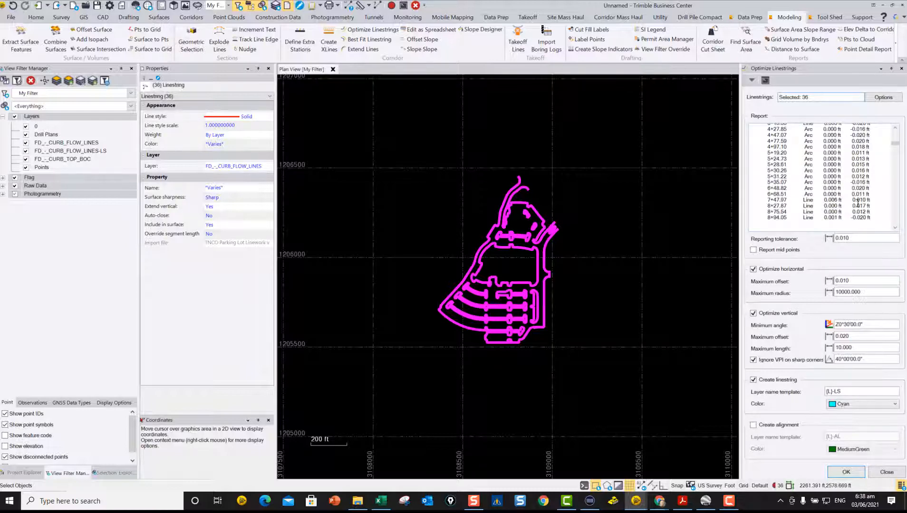
scroll(858, 201, "down", 8)
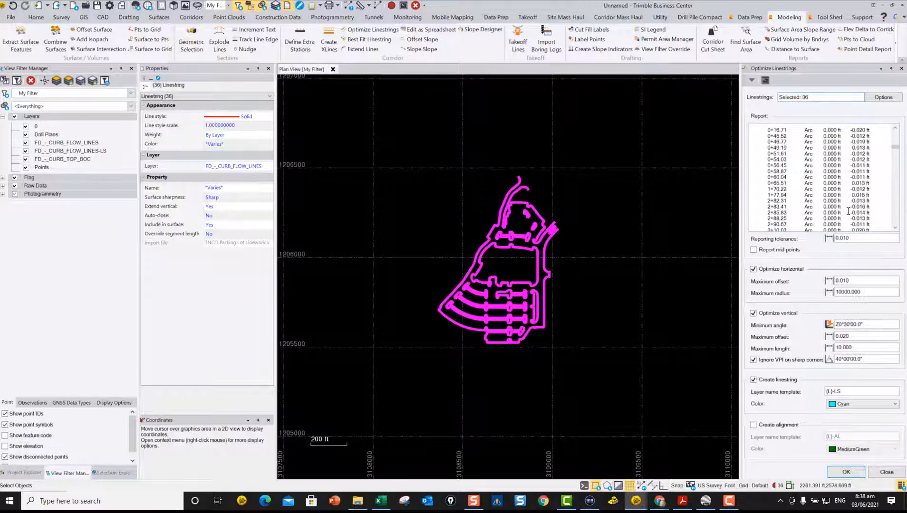
scroll(849, 211, "down", 2)
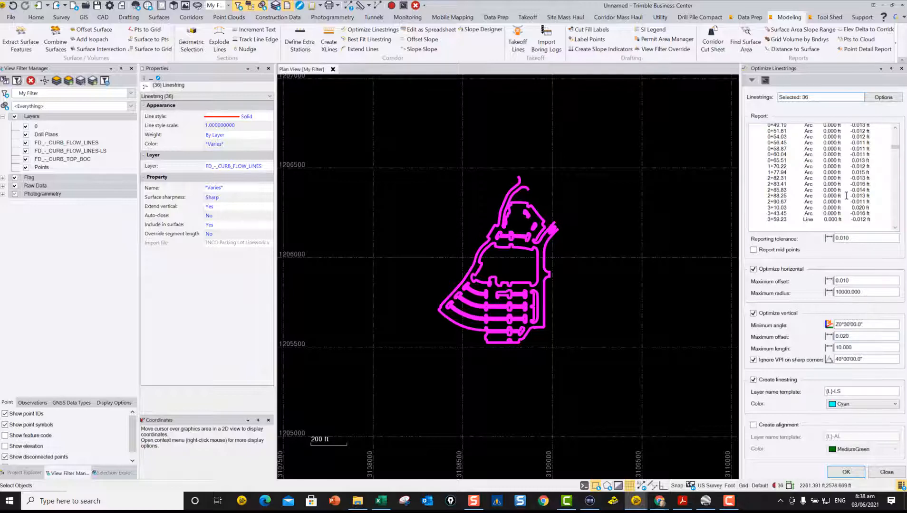
scroll(846, 196, "up", 4)
scroll(844, 192, "down", 10)
scroll(845, 196, "down", 3)
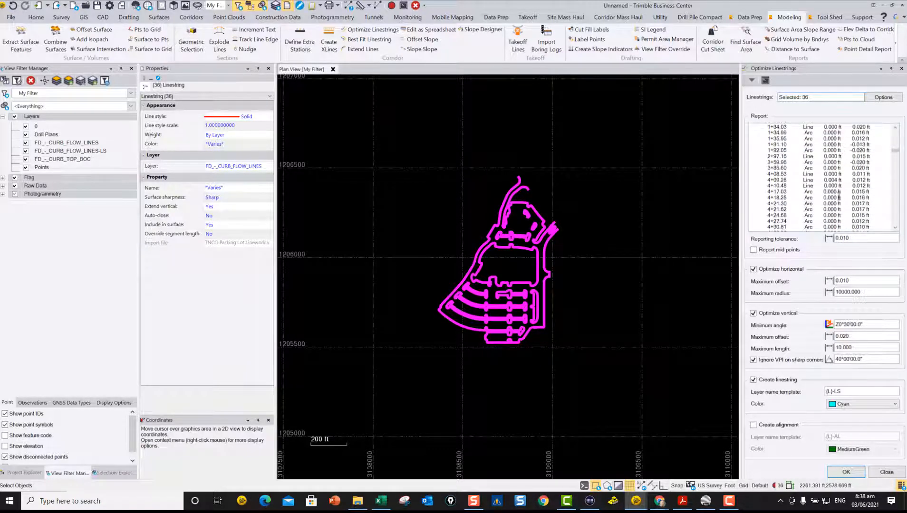
scroll(837, 215, "down", 3)
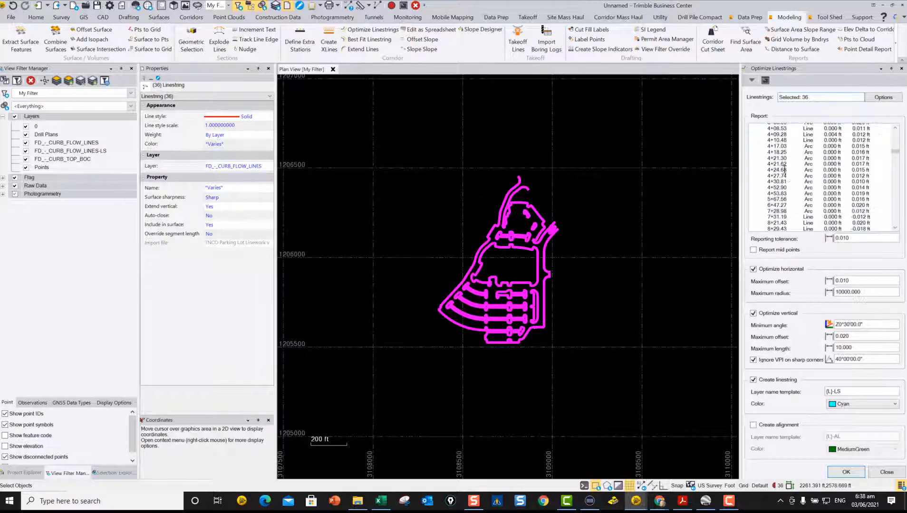
left_click(885, 473)
left_click(709, 307)
Step: Compare the original and optimized flow lines up close on the curved southern end of the eastern island
scroll(592, 295, "up", 2)
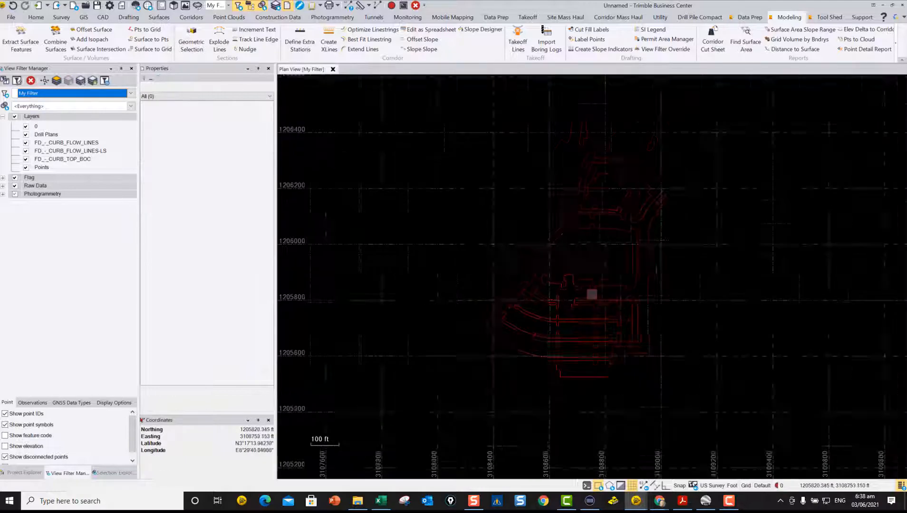
scroll(592, 295, "up", 2)
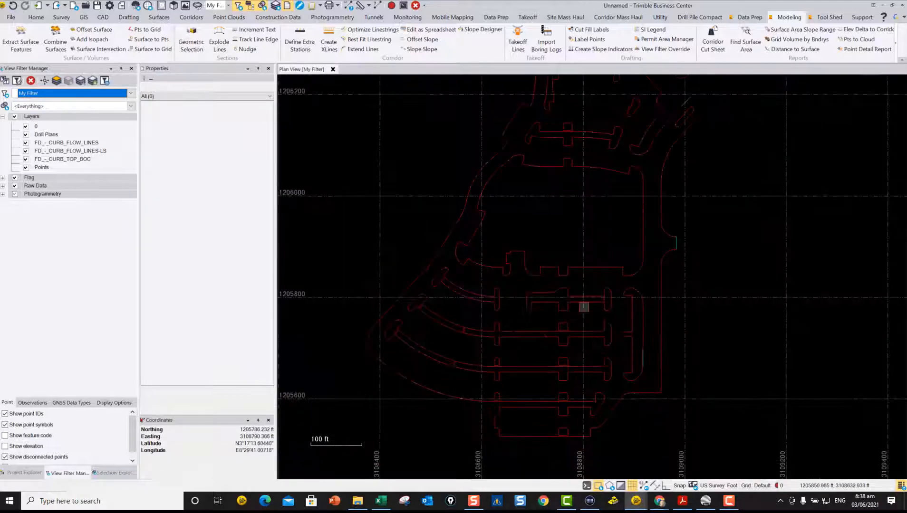
scroll(638, 370, "up", 2)
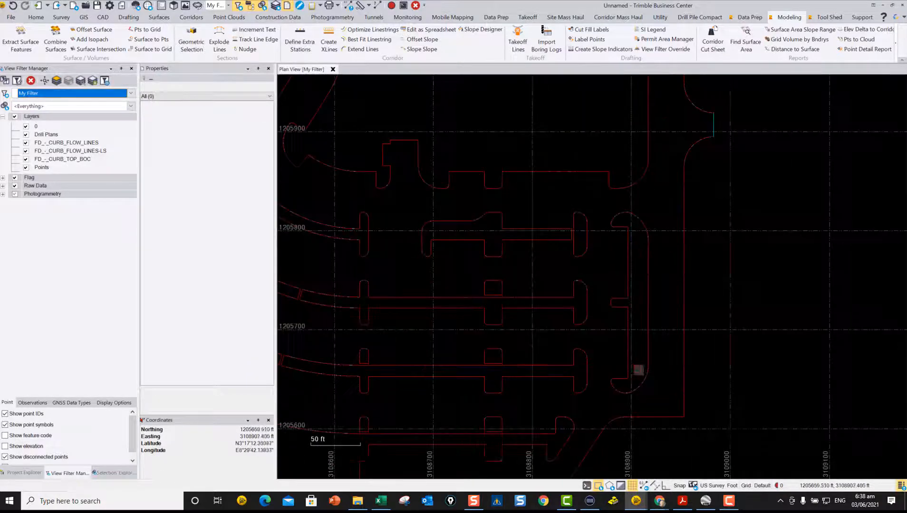
scroll(638, 370, "up", 10)
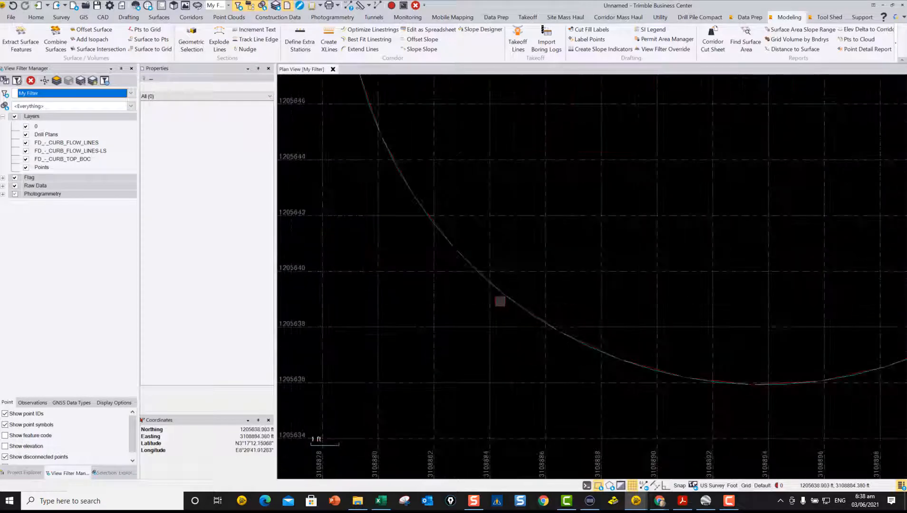
scroll(500, 301, "up", 6)
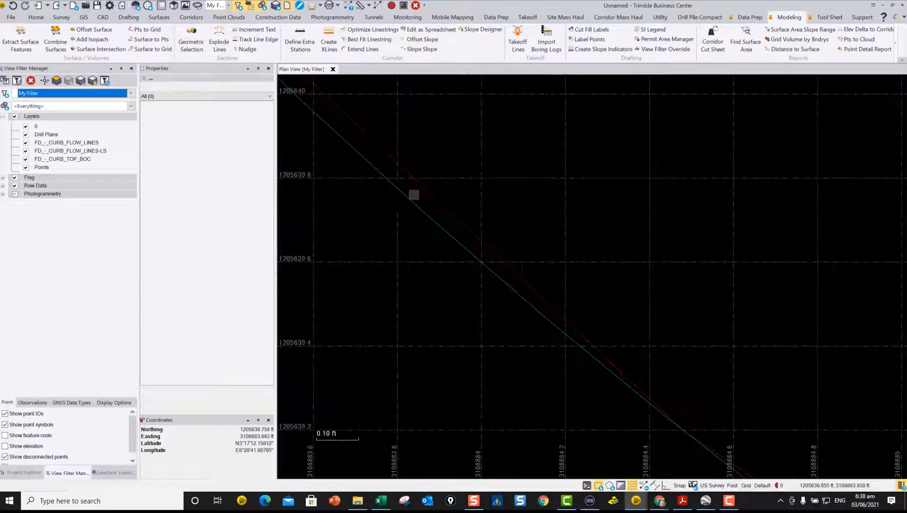
Step: Select the island's optimized FD_-_CURB_FLOW_LINES-LS linestring and then its original on FD_-_CURB_FLOW_LINES to compare their vertex density
left_click(429, 203)
scroll(436, 206, "down", 5)
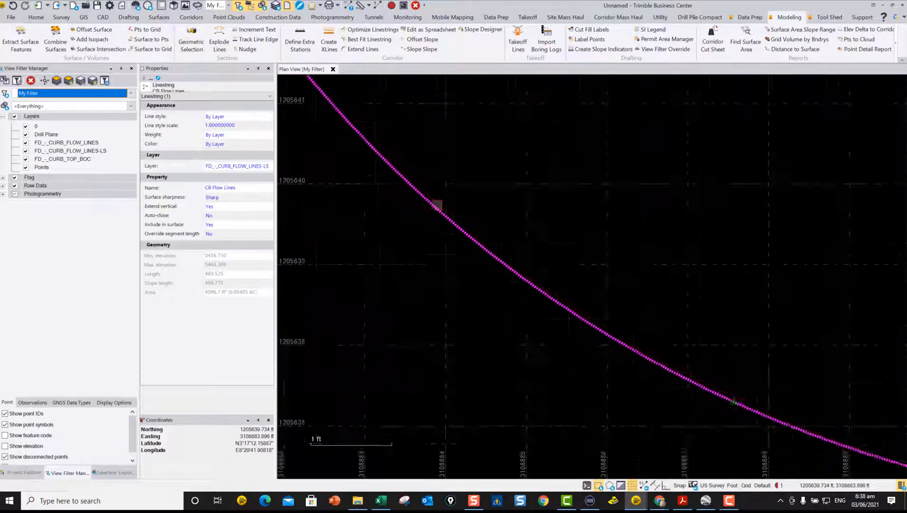
scroll(436, 206, "down", 5)
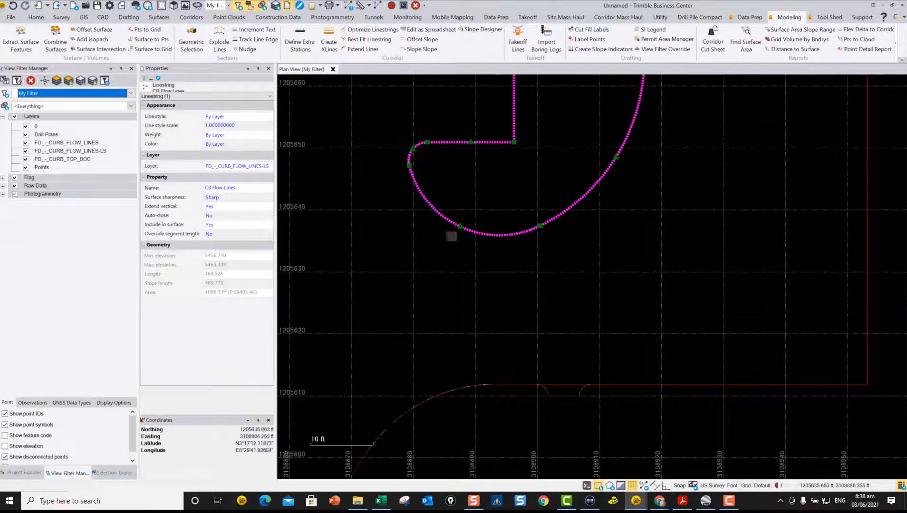
scroll(528, 234, "up", 1)
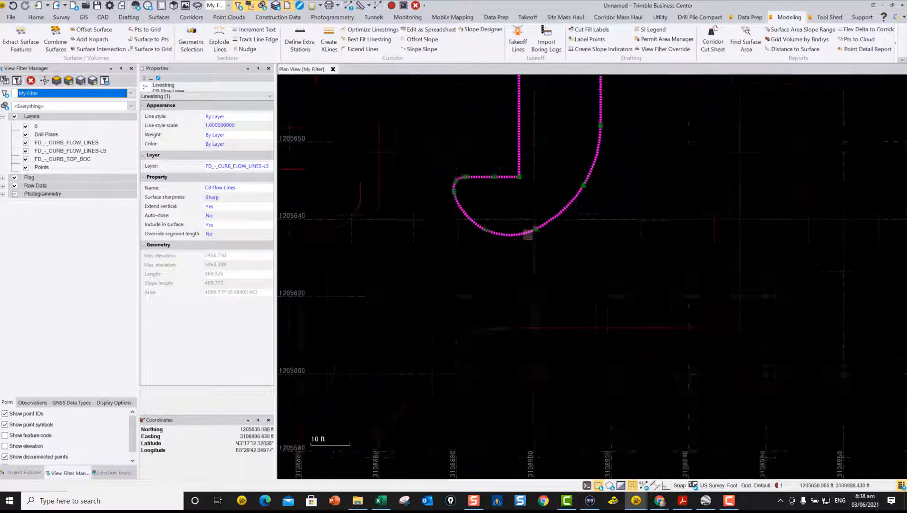
scroll(527, 235, "down", 1)
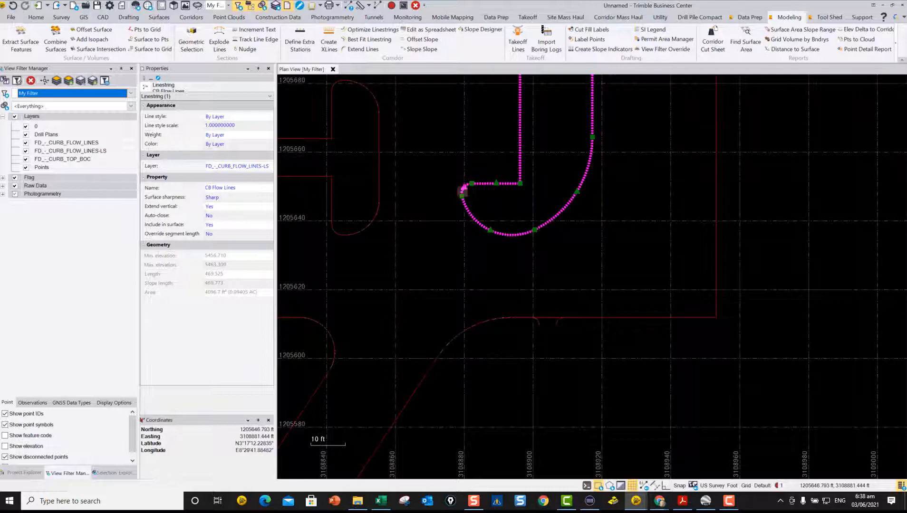
left_click(473, 210)
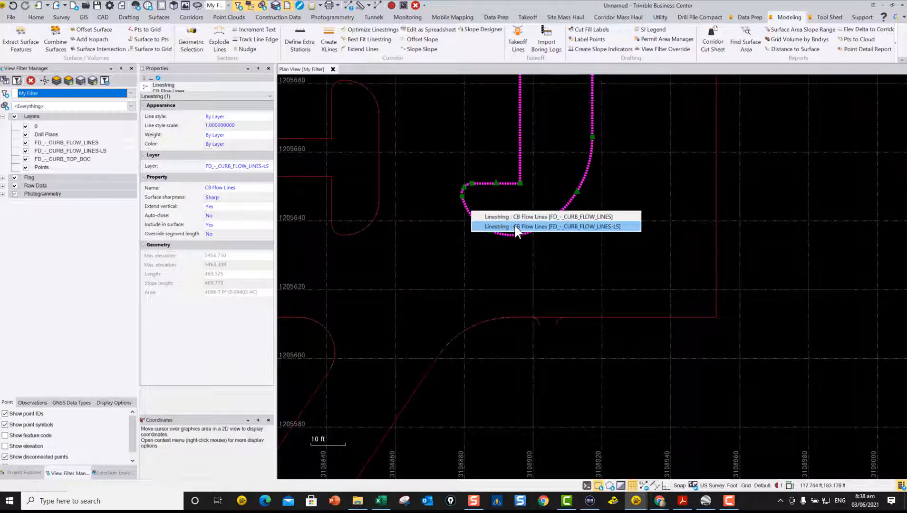
left_click(517, 217)
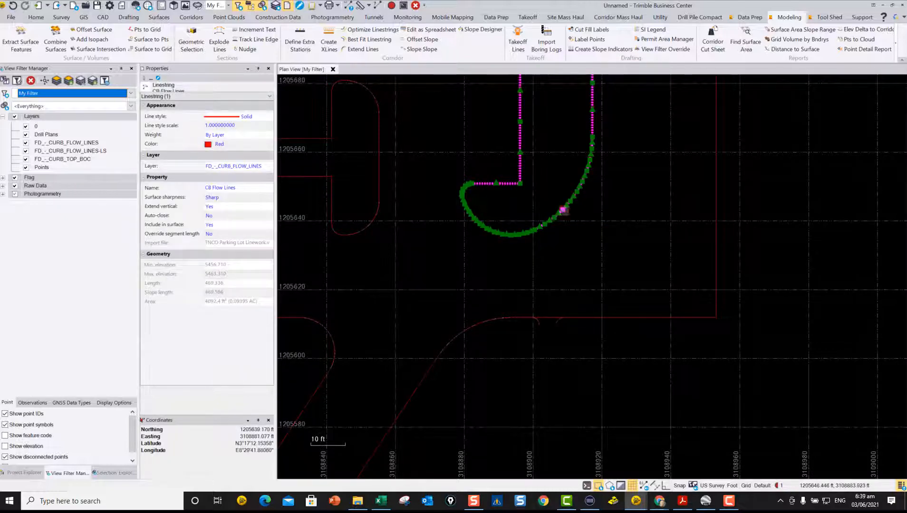
Step: Try shifting a vertex of the original flow line on the island's curve and undo the move
left_click_drag(478, 225, 477, 228)
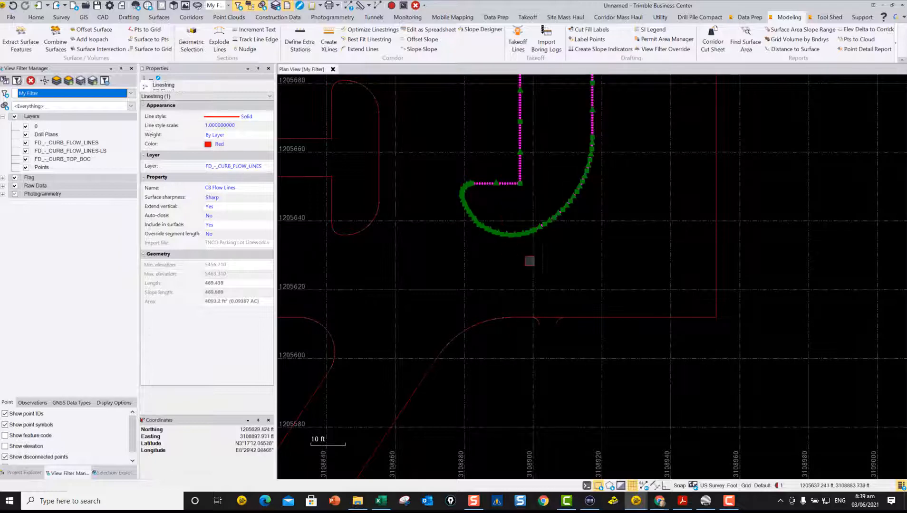
key("Escape")
scroll(524, 241, "up", 3)
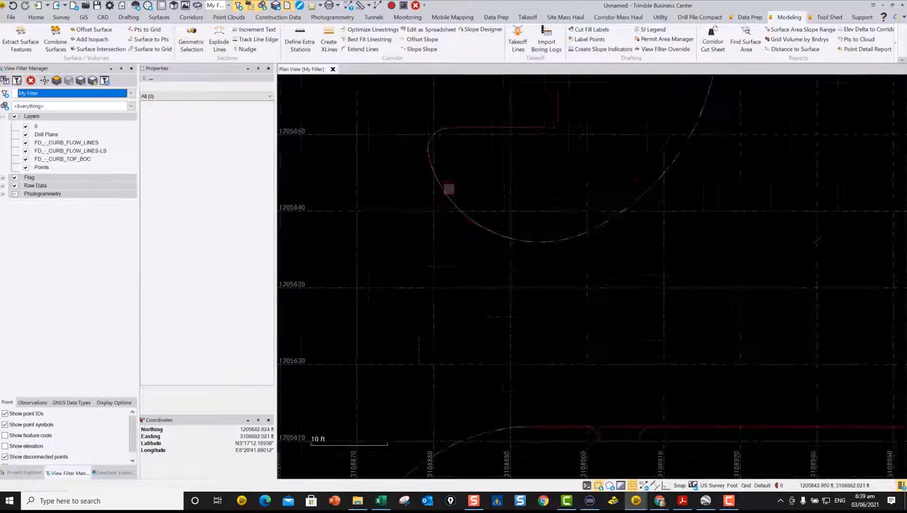
scroll(449, 189, "up", 2)
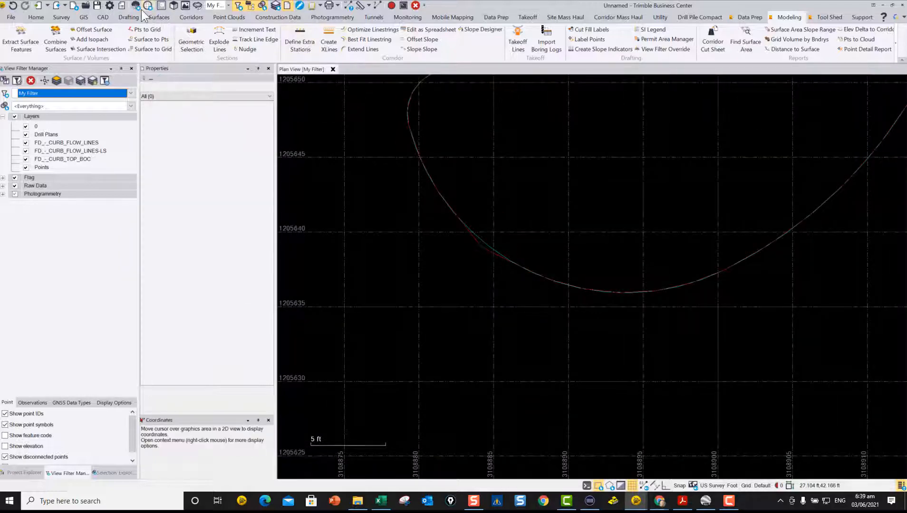
left_click(13, 5)
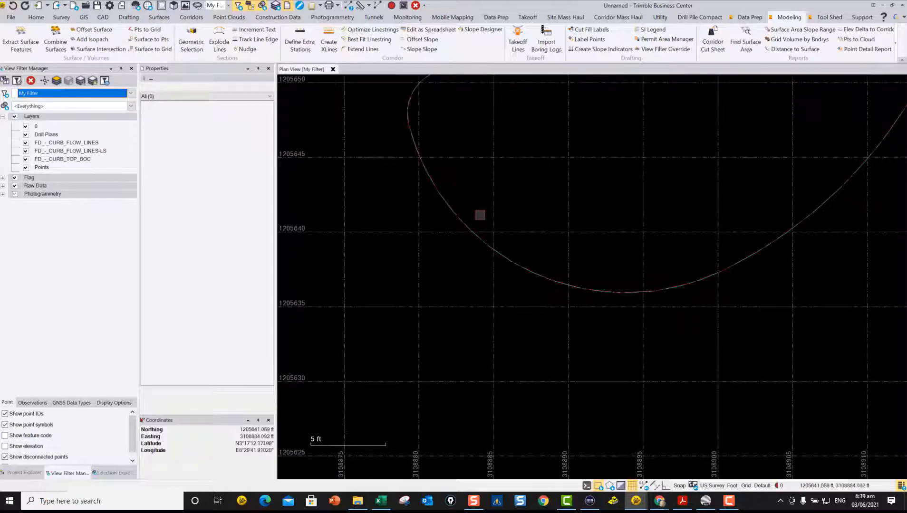
Step: Select the optimized FD_-_CURB_FLOW_LINES-LS linestring along the lot's western outer curb and show its profile
scroll(479, 215, "down", 5)
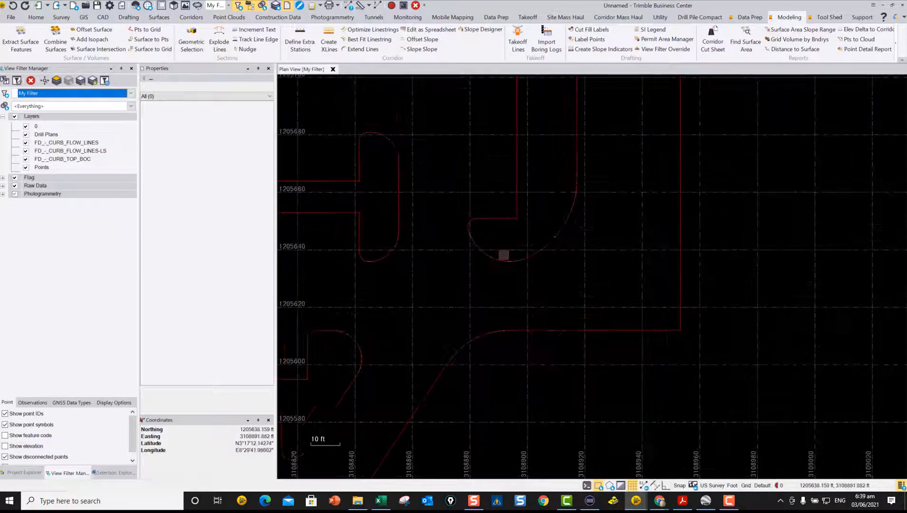
scroll(503, 255, "down", 5)
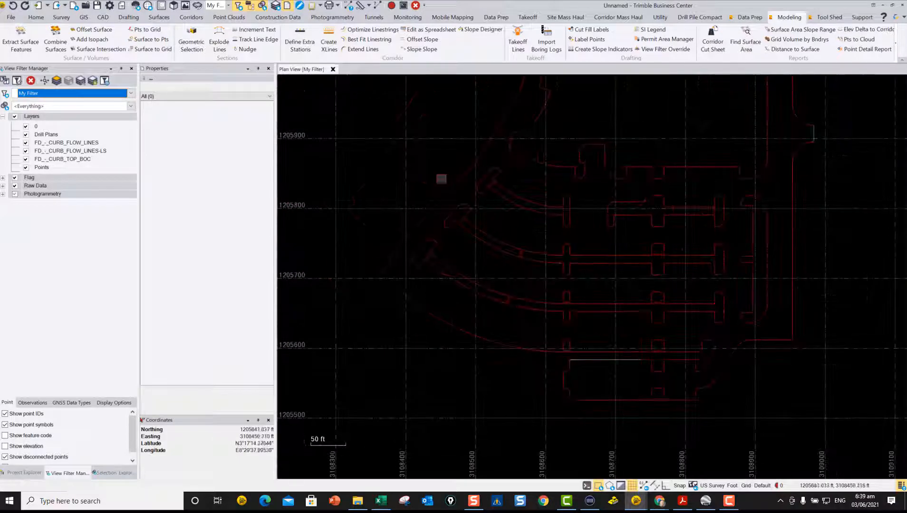
left_click(454, 185)
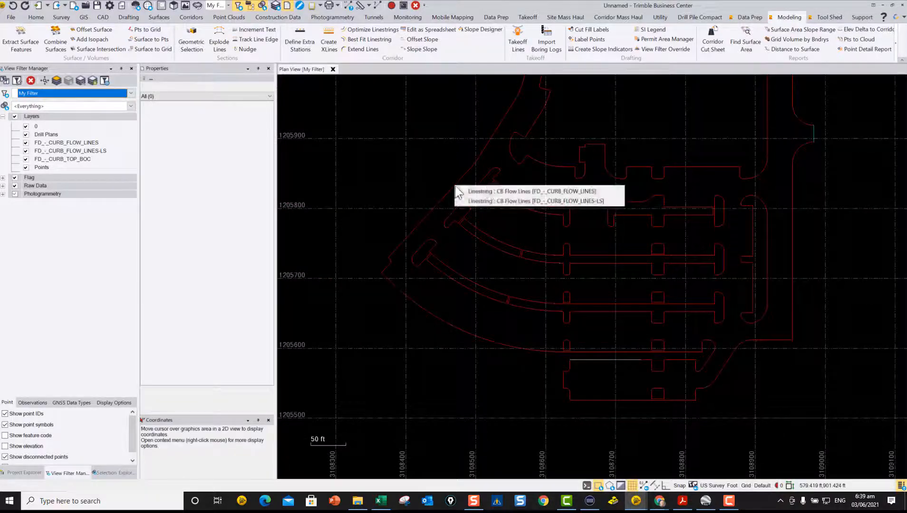
left_click(486, 200)
right_click(425, 172)
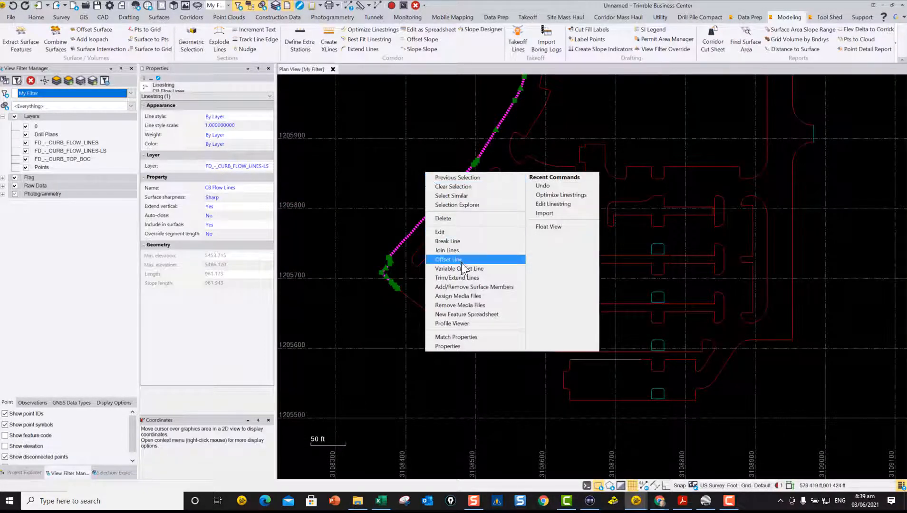
left_click(459, 325)
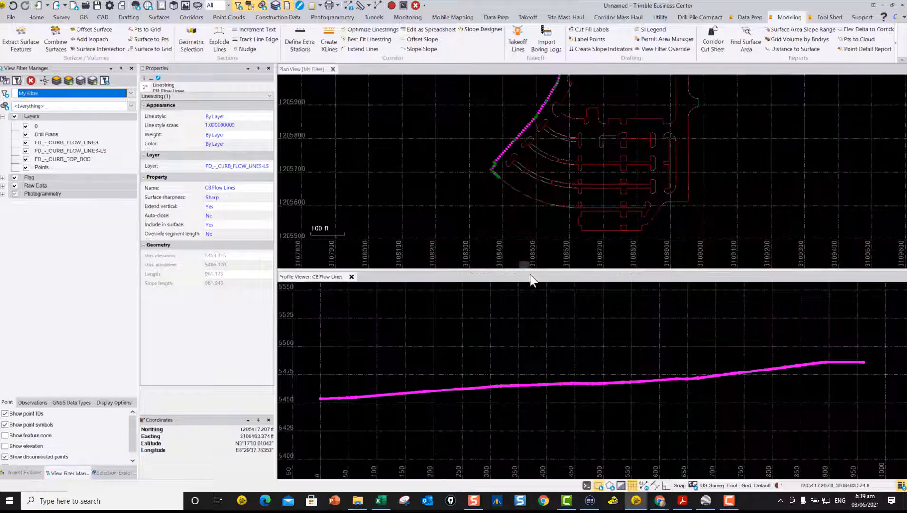
Step: Examine the grade breaks of the western curb's profile between about stations 4+40 and 6+60 against their locations in plan
scroll(663, 379, "up", 10)
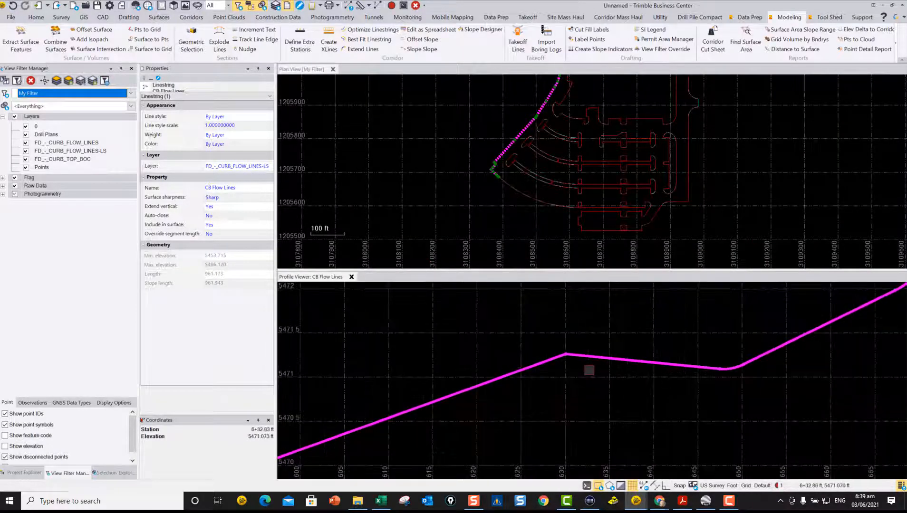
scroll(596, 133, "down", 3)
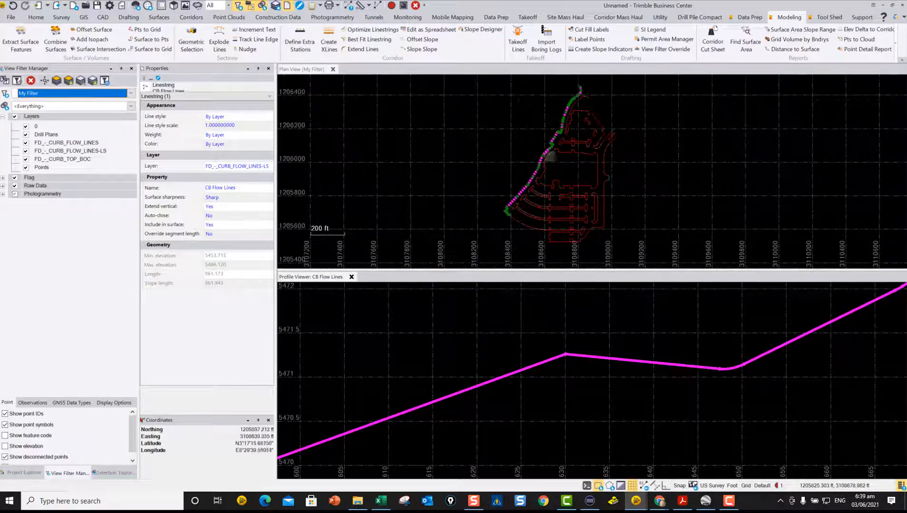
scroll(556, 132, "up", 3)
scroll(556, 134, "up", 1)
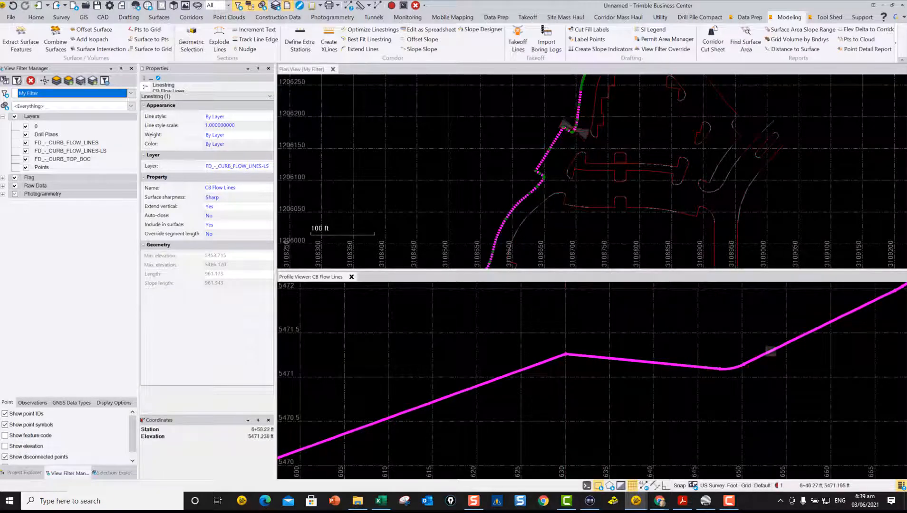
scroll(713, 364, "down", 2)
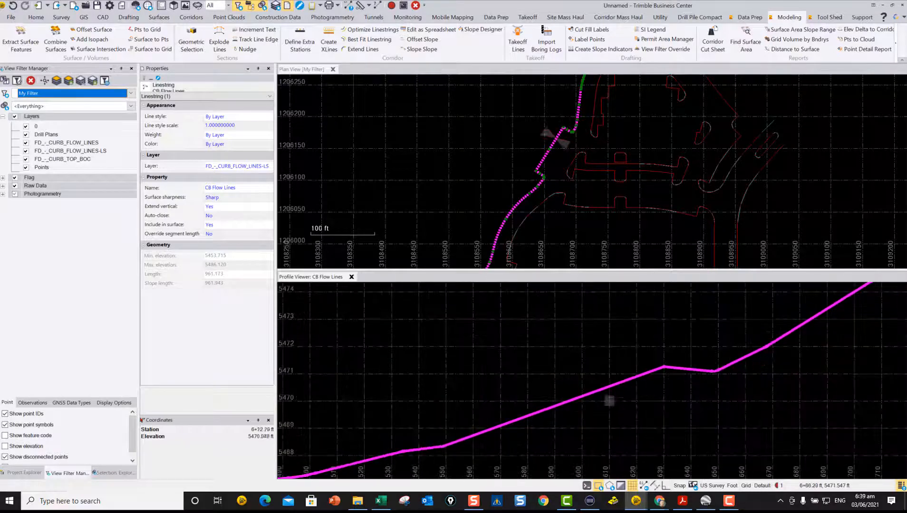
scroll(609, 401, "up", 8)
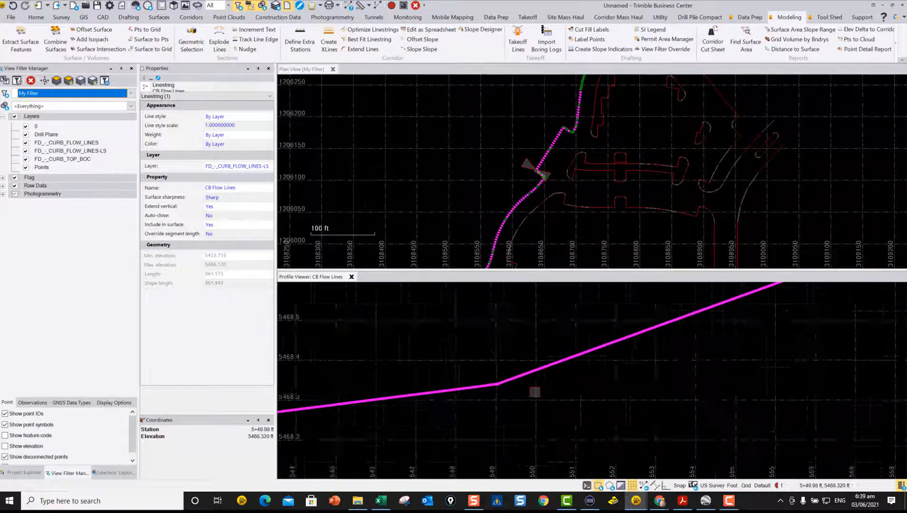
scroll(534, 392, "down", 1)
scroll(505, 392, "down", 2)
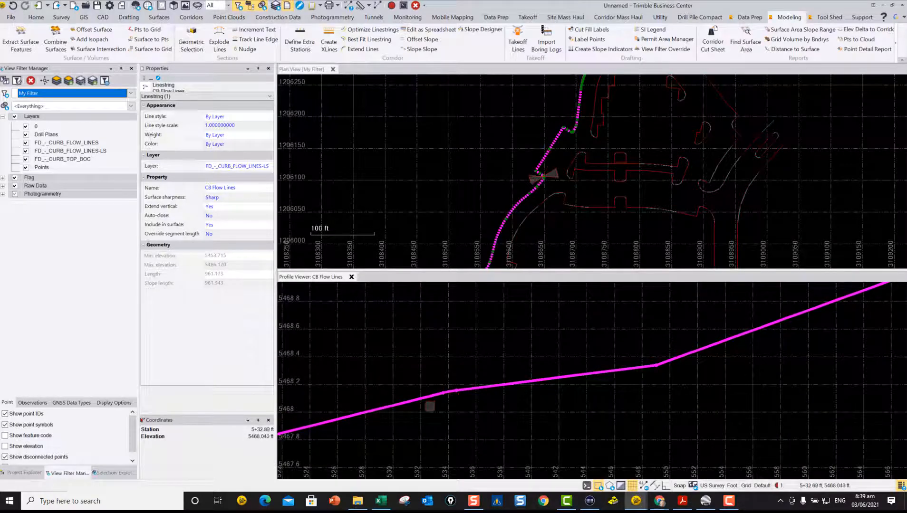
scroll(590, 376, "down", 3)
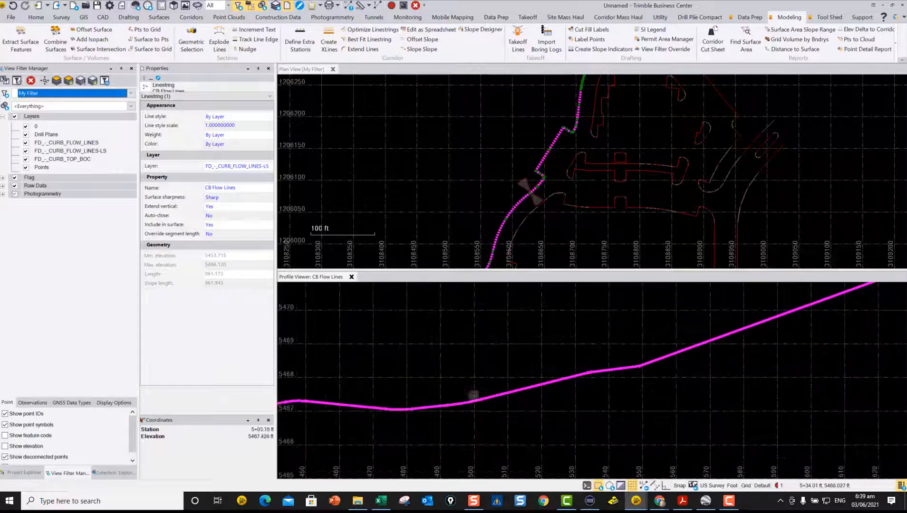
scroll(386, 418, "up", 2)
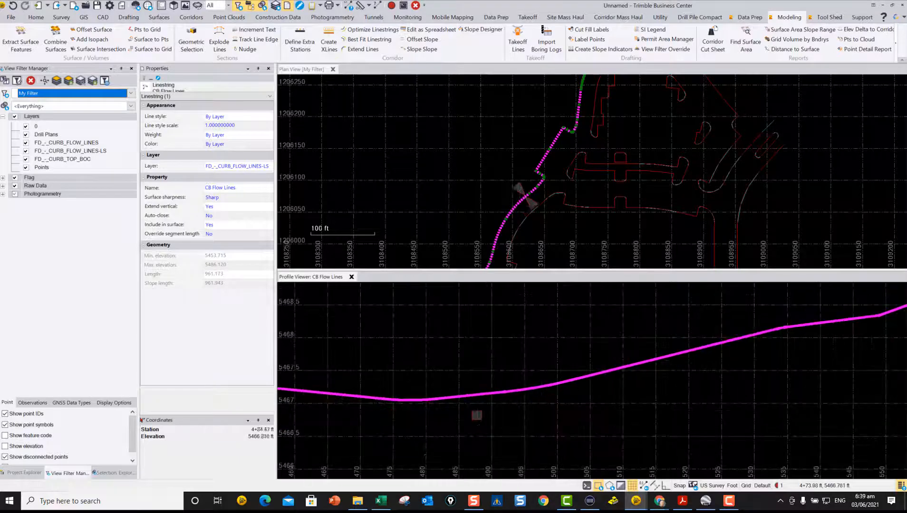
scroll(391, 378, "down", 4)
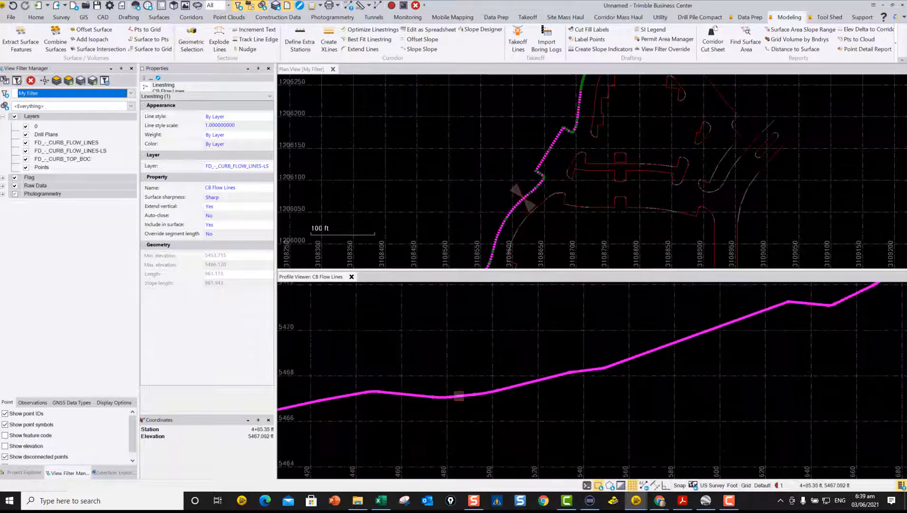
scroll(404, 392, "down", 4)
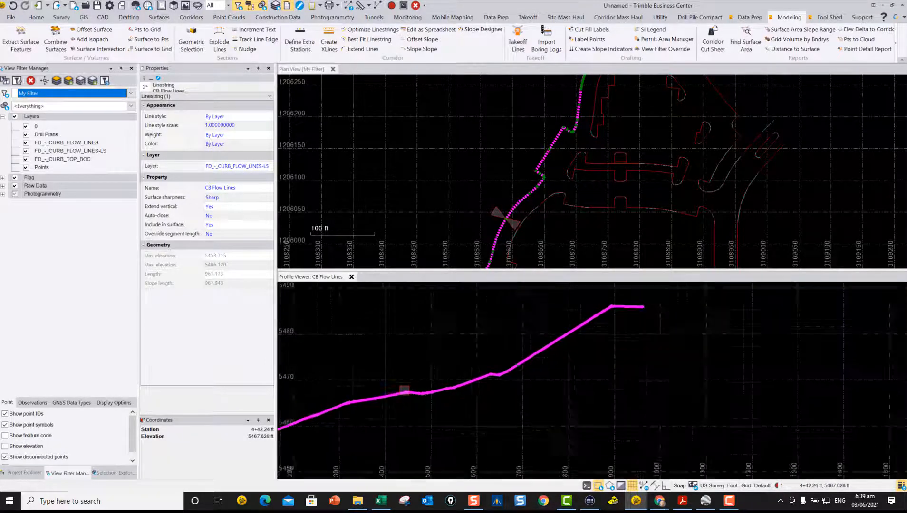
Step: Examine the western curb's profile around station 2+50 and then along its full length
middle_click_drag(405, 391, 591, 369)
scroll(522, 395, "up", 3)
scroll(521, 395, "up", 2)
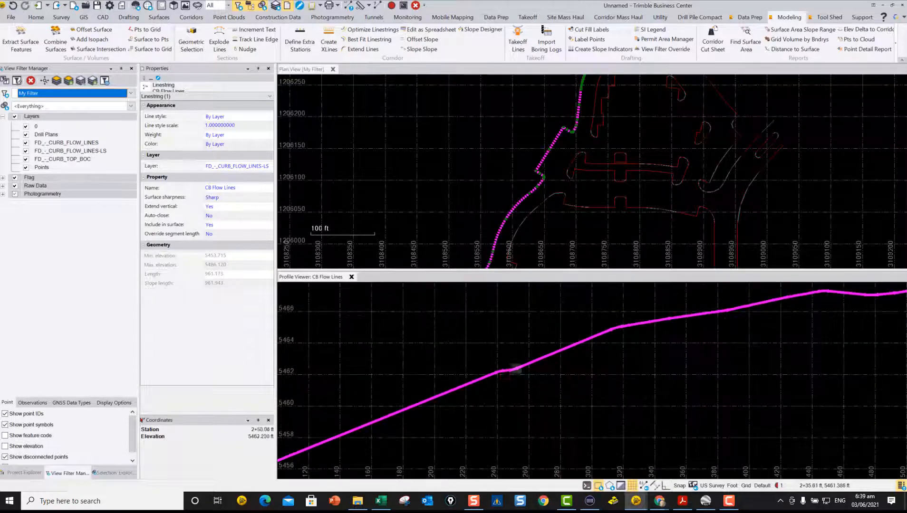
scroll(483, 370, "up", 4)
scroll(483, 370, "up", 1)
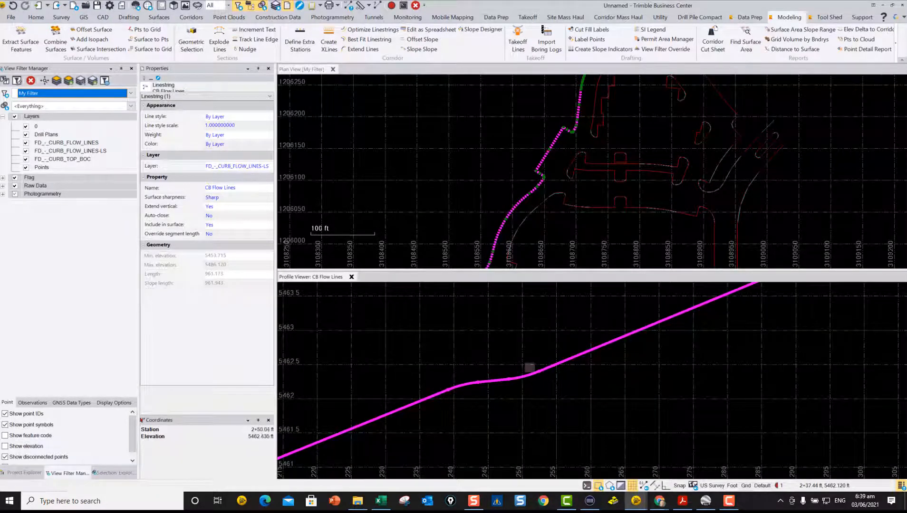
scroll(438, 388, "down", 2)
scroll(442, 388, "down", 8)
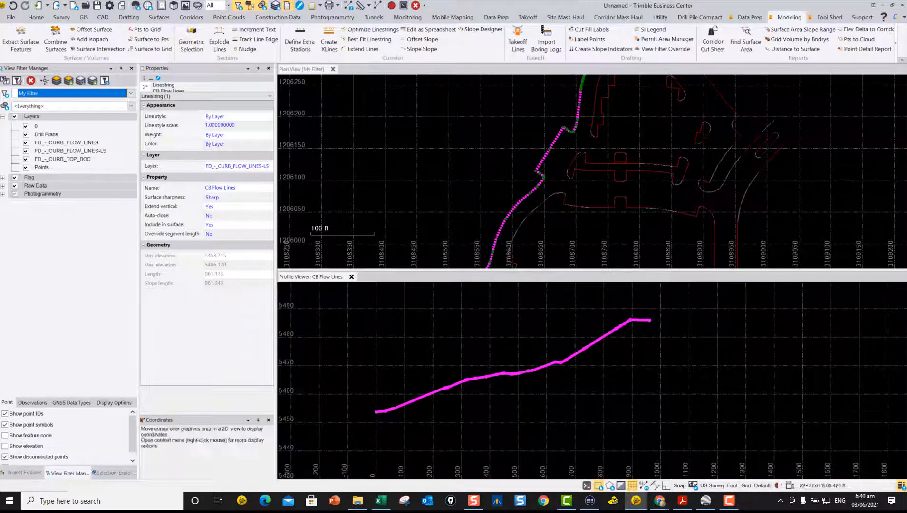
Step: Close the flow line's profile, hide the original FD_-_CURB_FLOW_LINES layer and clear the selection
left_click(351, 277)
scroll(520, 310, "down", 5)
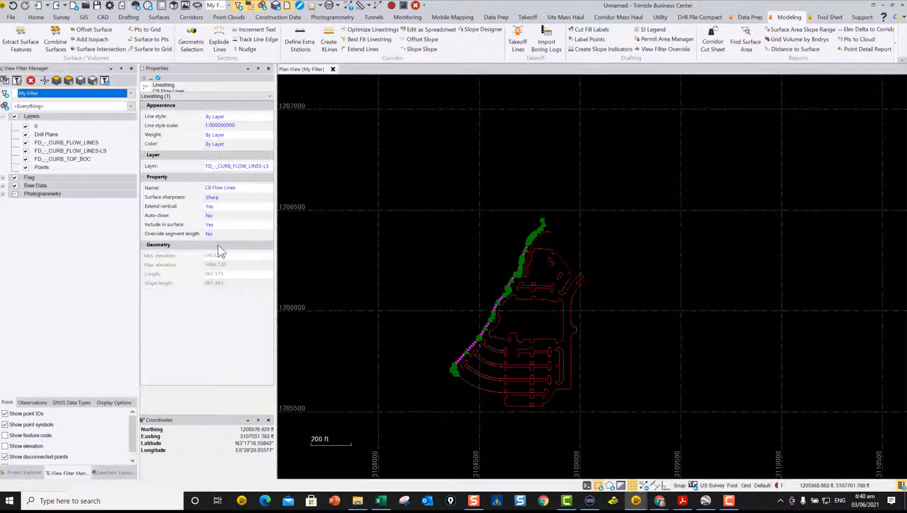
left_click(26, 142)
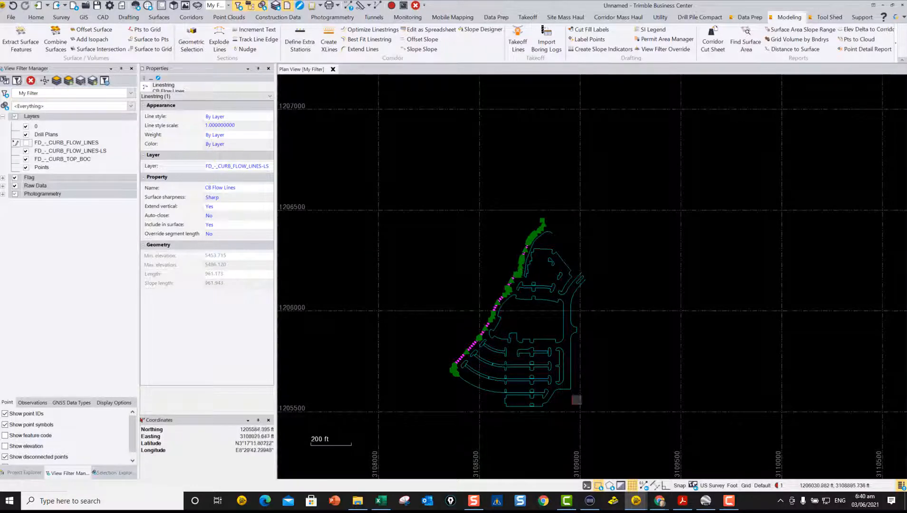
key("Escape")
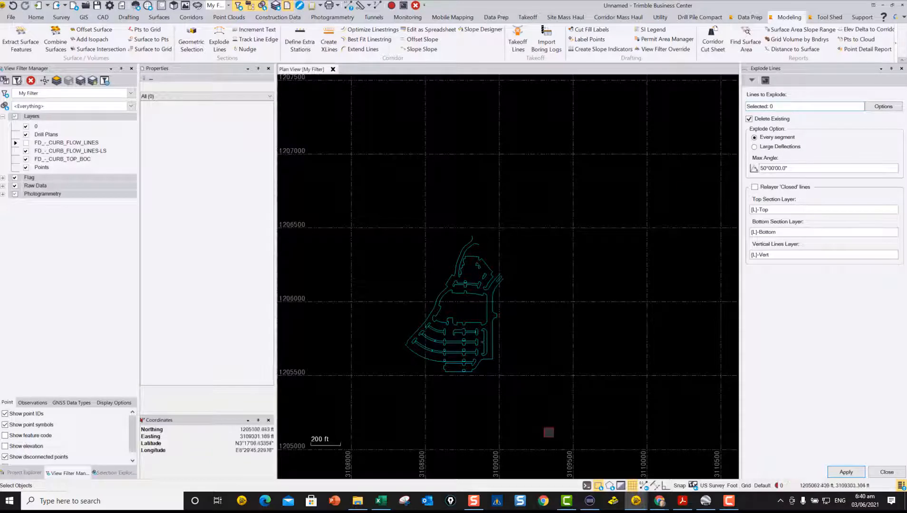
Step: Explode all the optimized FD_-_CURB_FLOW_LINES-LS linestrings at large deflections with a 50° maximum angle, deleting the existing lines
left_click_drag(554, 425, 374, 166)
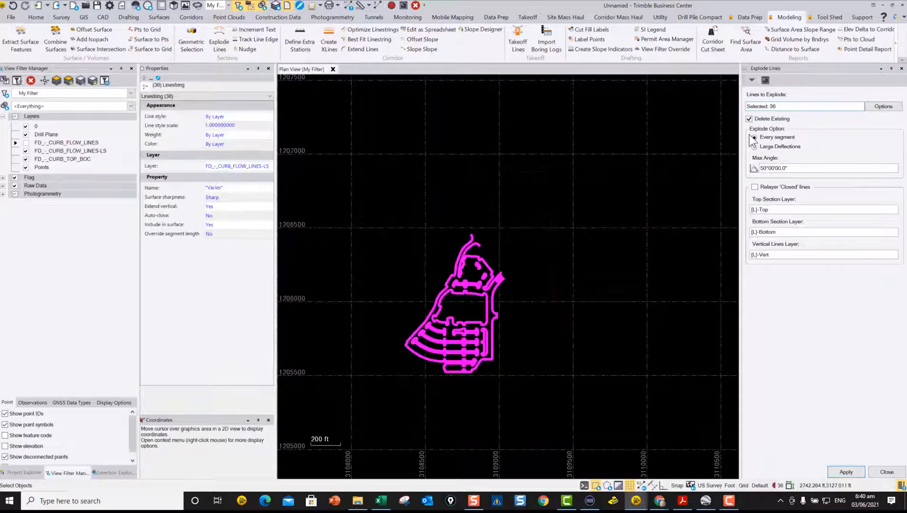
left_click(766, 150)
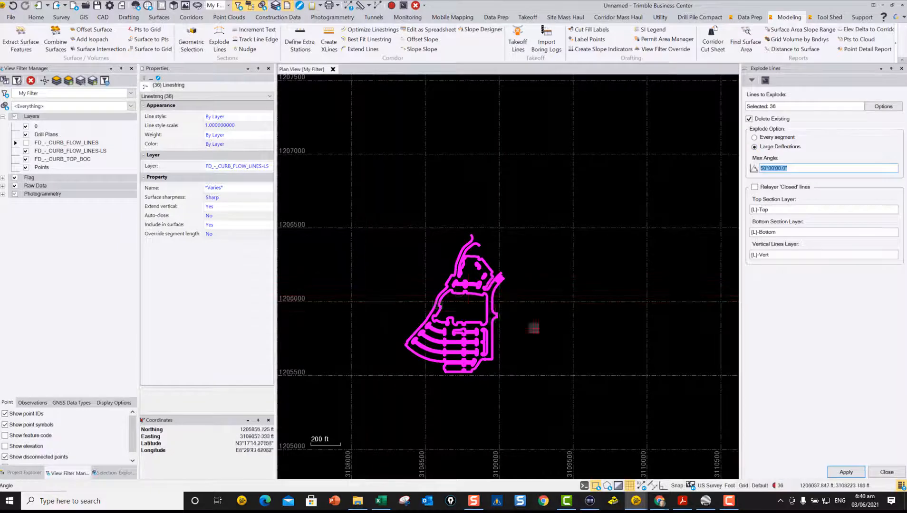
left_click(855, 473)
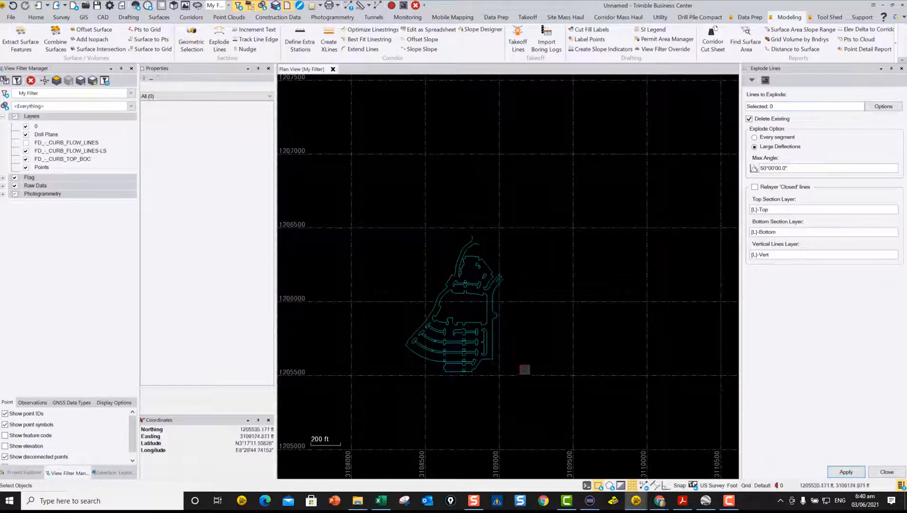
Step: Select individual pieces of the eastern island and the nearby outer curb to check where they were split, and close Explode Lines
scroll(460, 360, "up", 5)
left_click(539, 343)
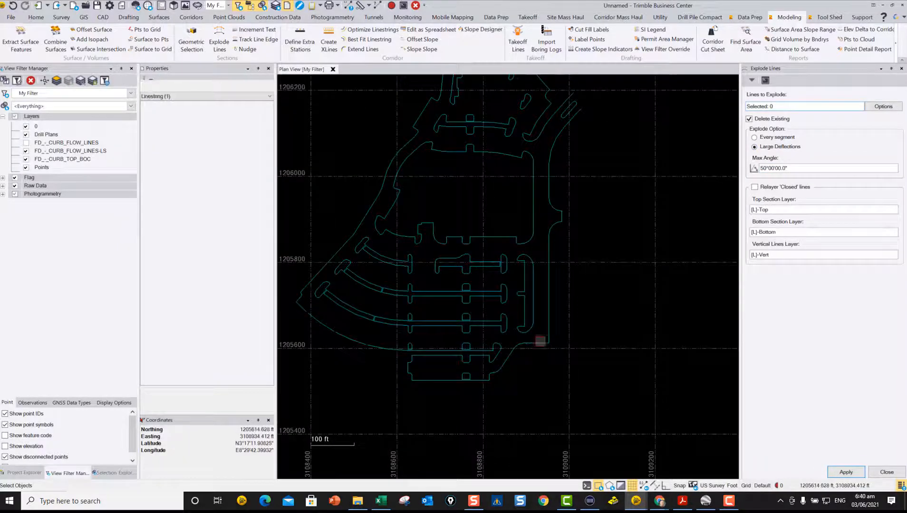
scroll(541, 340, "up", 5)
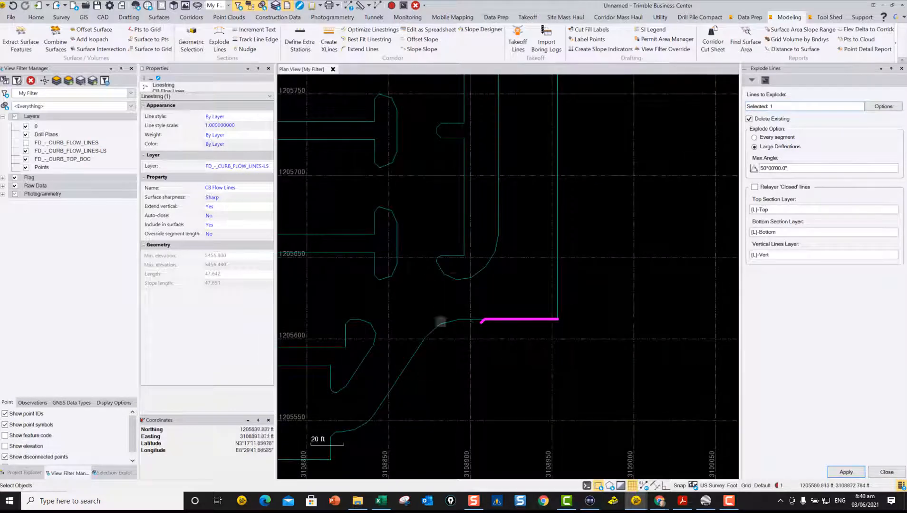
left_click(463, 236)
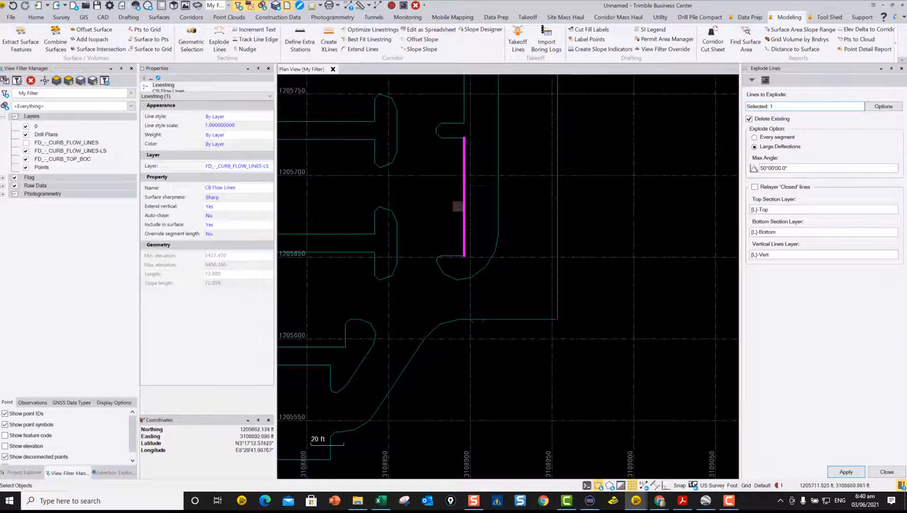
left_click(450, 256)
scroll(453, 274, "down", 3)
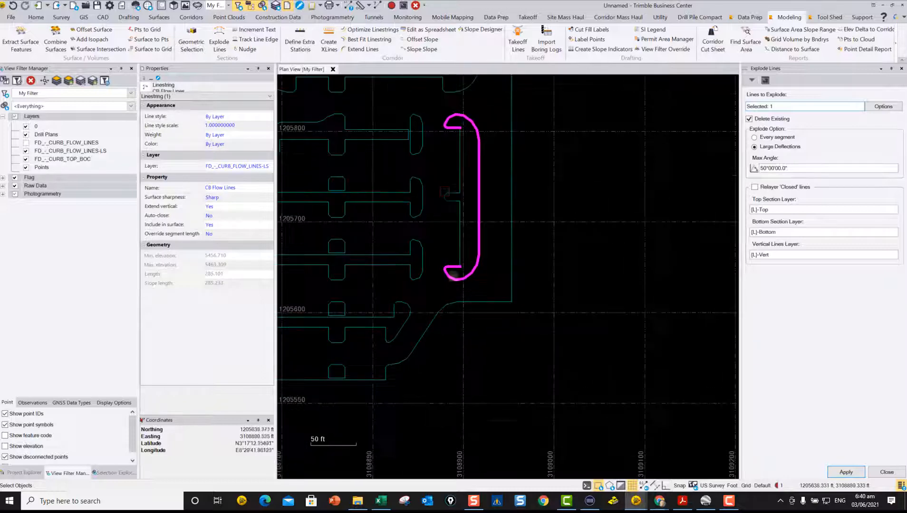
scroll(446, 192, "up", 3)
left_click(460, 201)
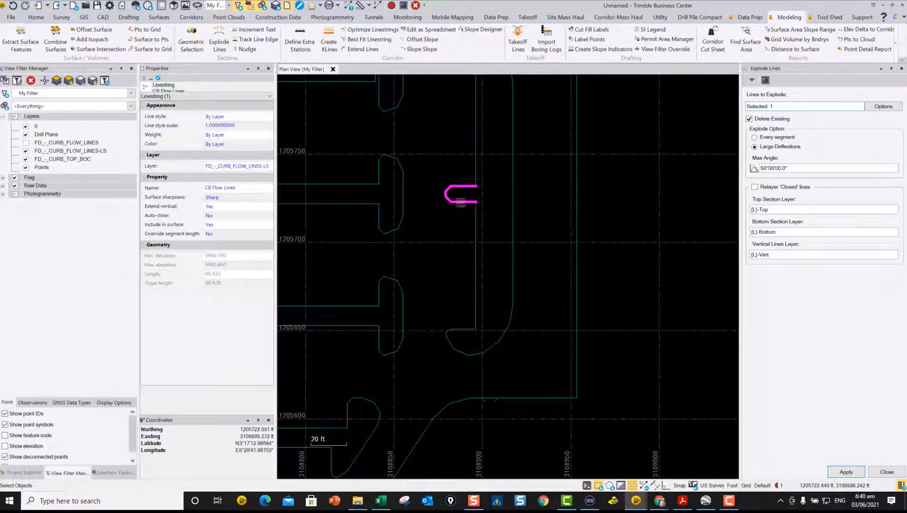
scroll(406, 208, "down", 5)
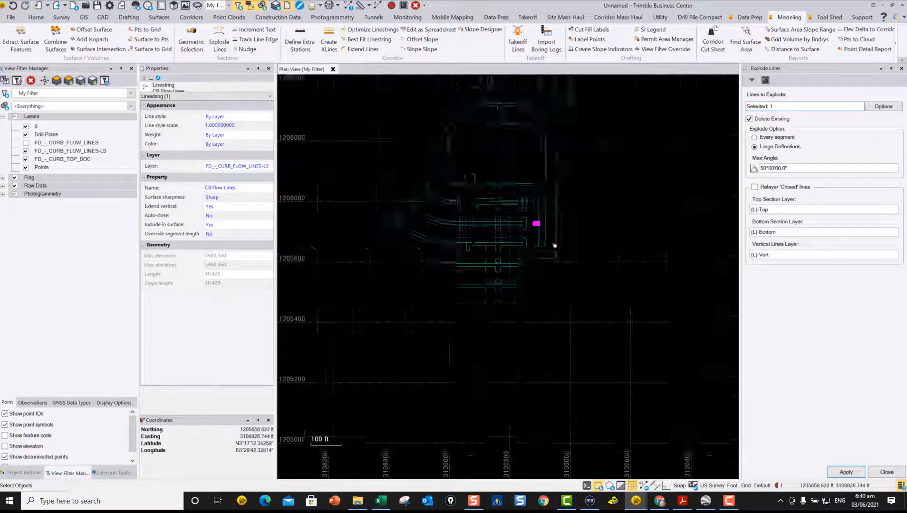
left_click(893, 473)
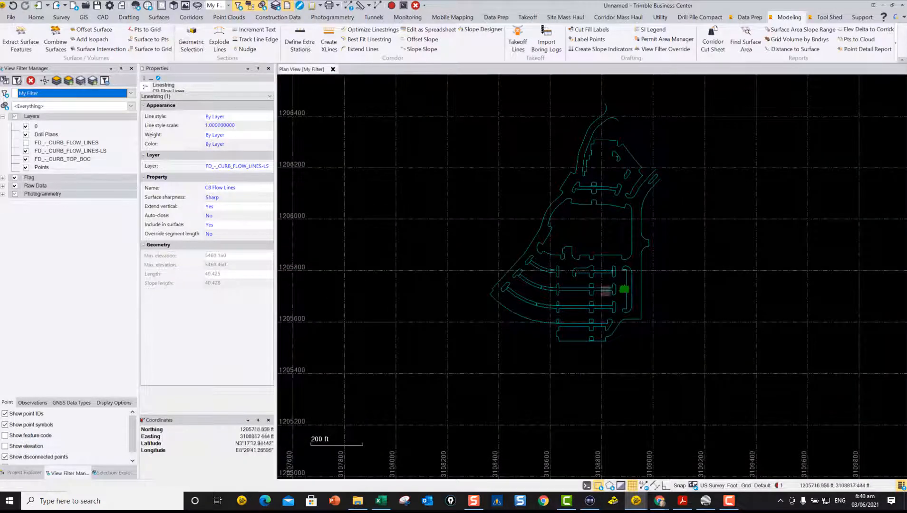
Step: Start Extend Lines and select all the curb flow linestrings across the whole parking lot
scroll(618, 290, "up", 4)
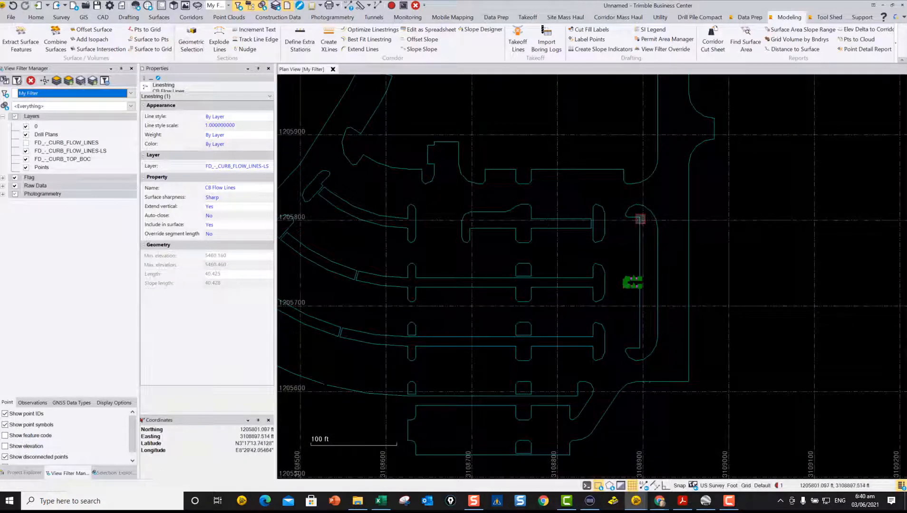
scroll(640, 223, "up", 5)
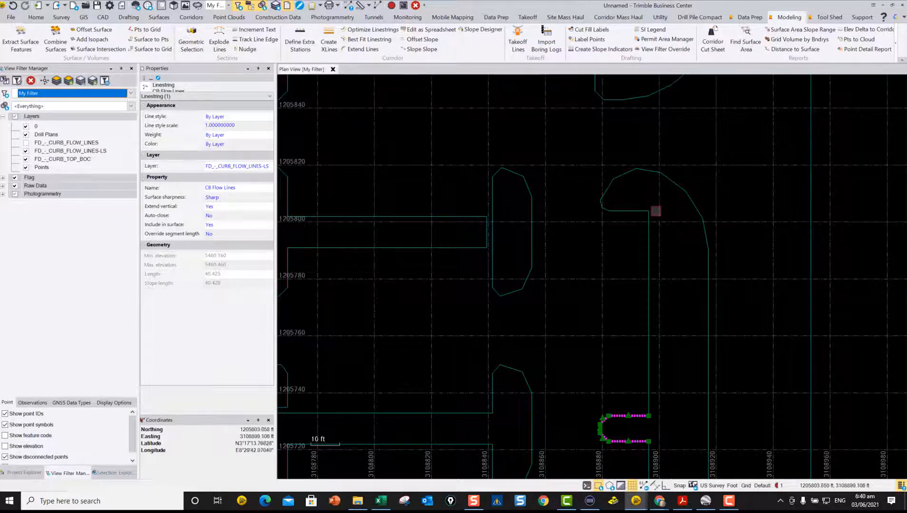
scroll(650, 195, "up", 2)
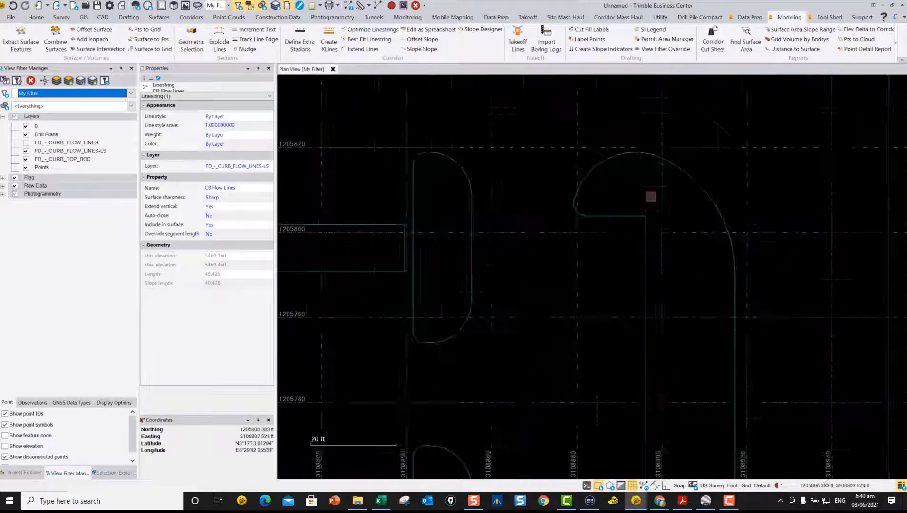
scroll(640, 231, "down", 1)
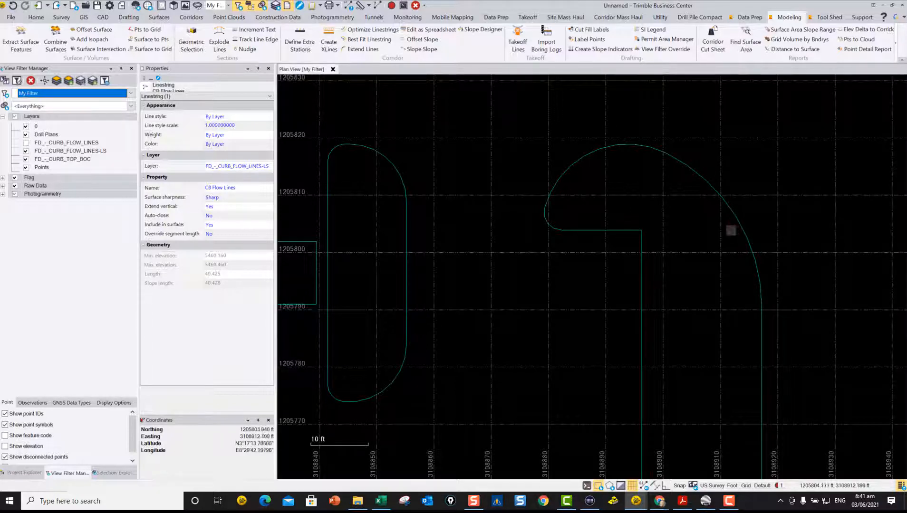
left_click(362, 49)
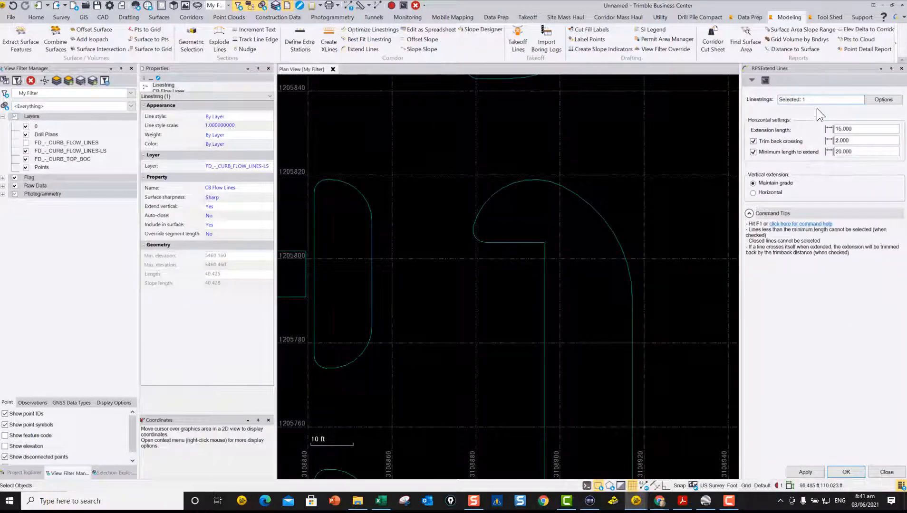
scroll(497, 250, "down", 10)
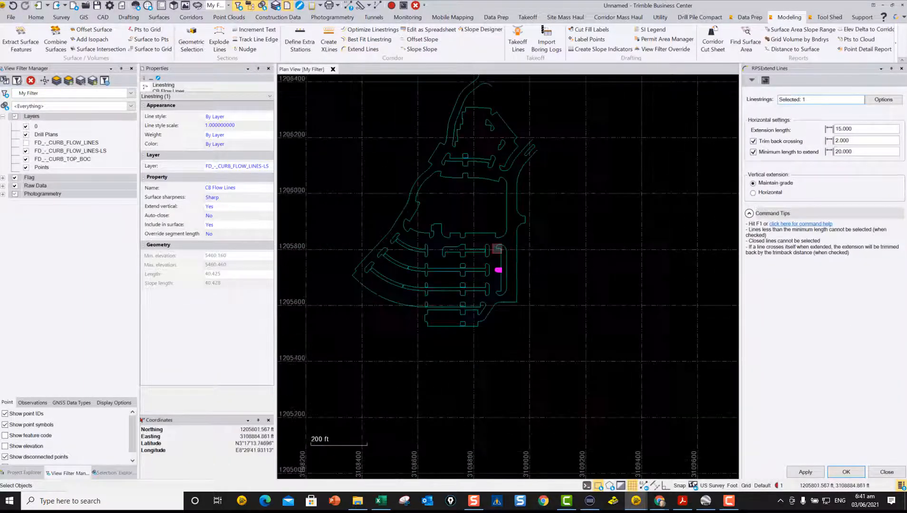
left_click_drag(544, 305, 408, 162)
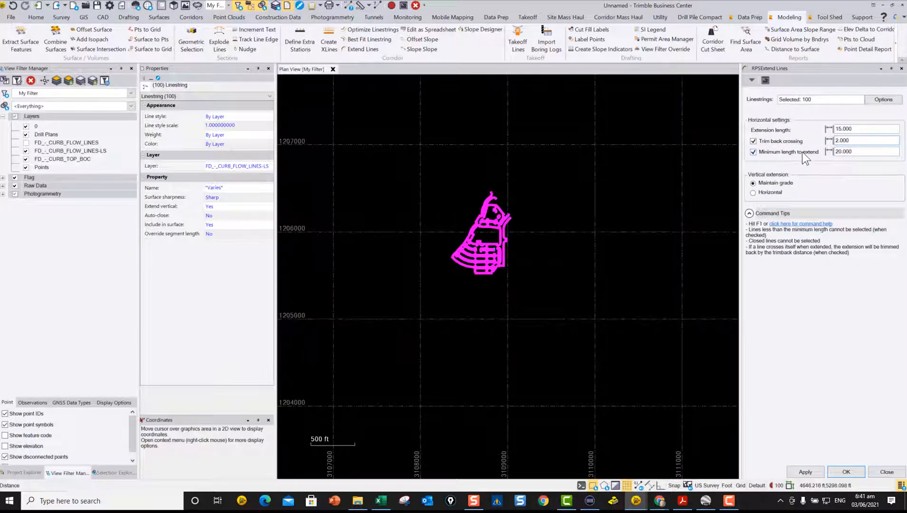
Step: Examine the selection to see which closed islands and short closing pieces are left out, from the southern parking rows to the northeastern entrance
scroll(486, 240, "up", 6)
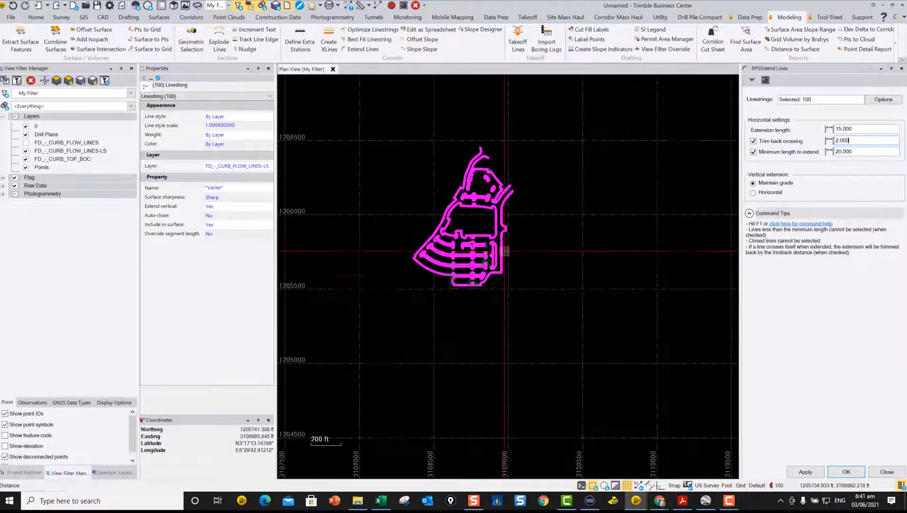
scroll(485, 240, "up", 8)
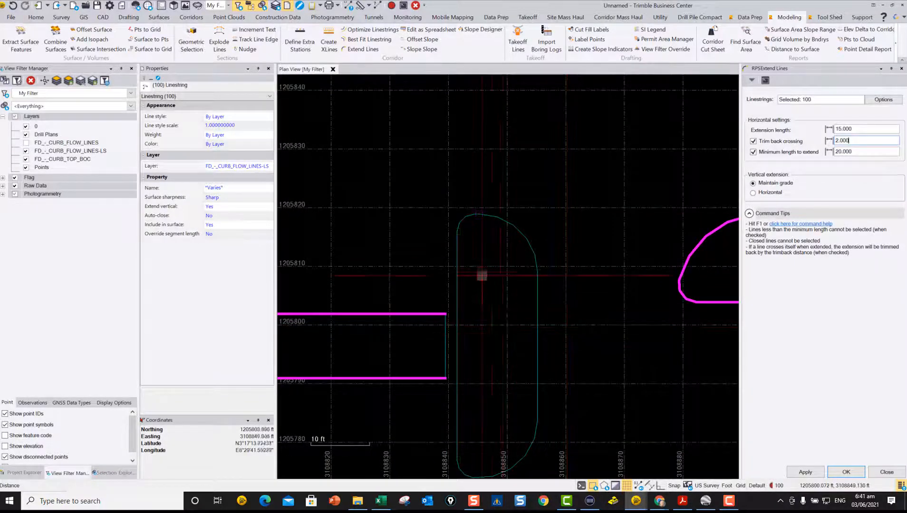
scroll(488, 284, "down", 2)
middle_click_drag(515, 298, 570, 257)
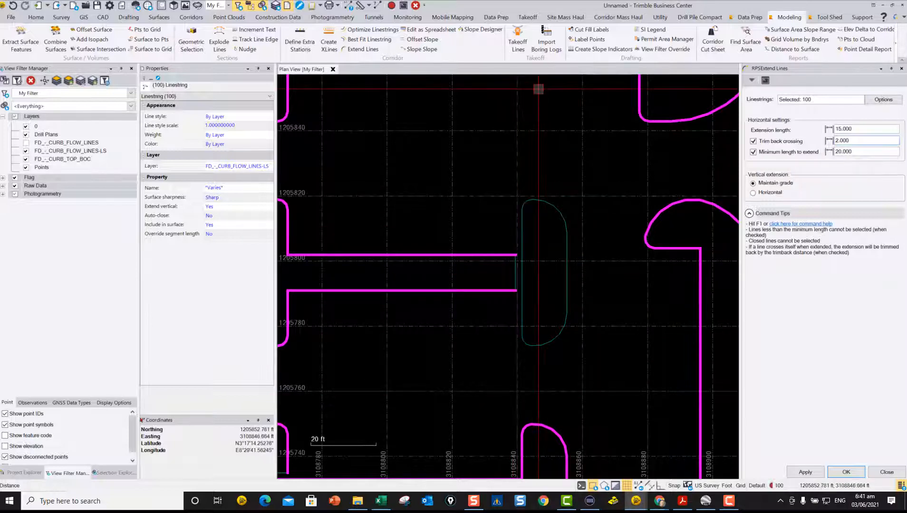
scroll(533, 138, "down", 2)
scroll(551, 276, "down", 2)
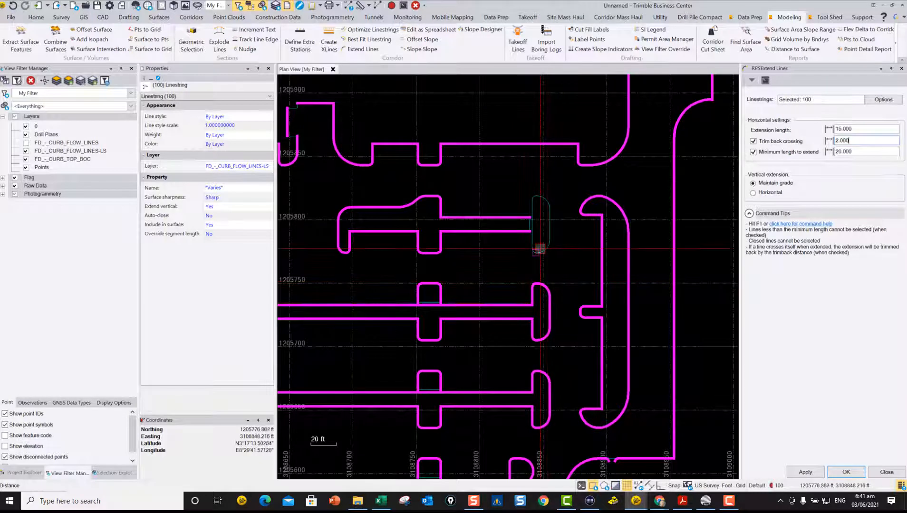
scroll(536, 223, "up", 2)
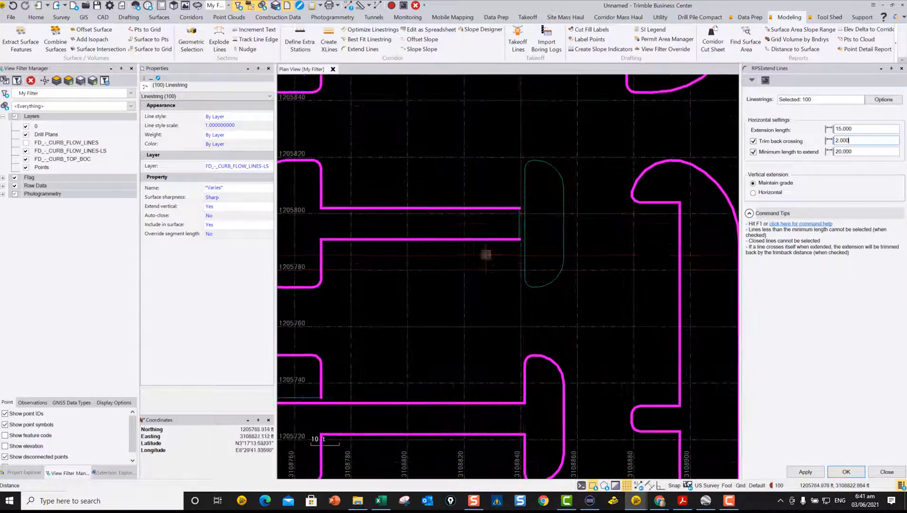
scroll(523, 267, "down", 2)
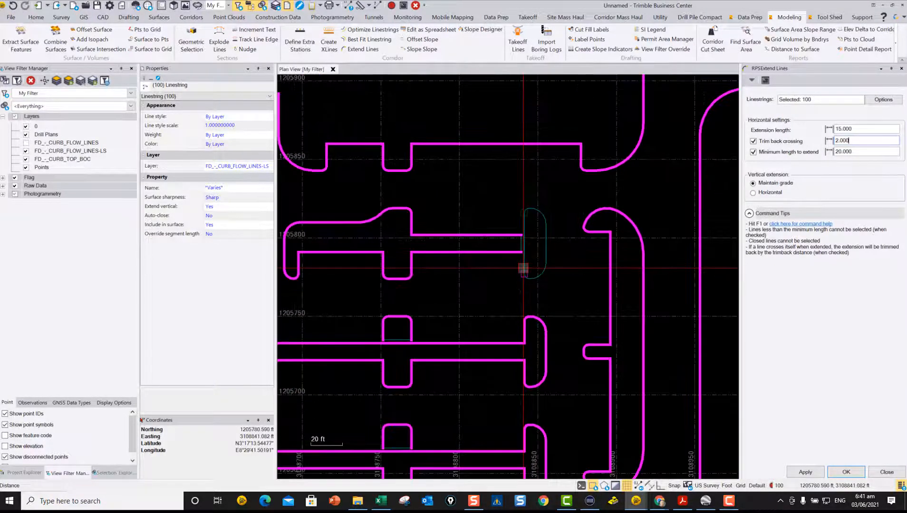
scroll(523, 276, "down", 3)
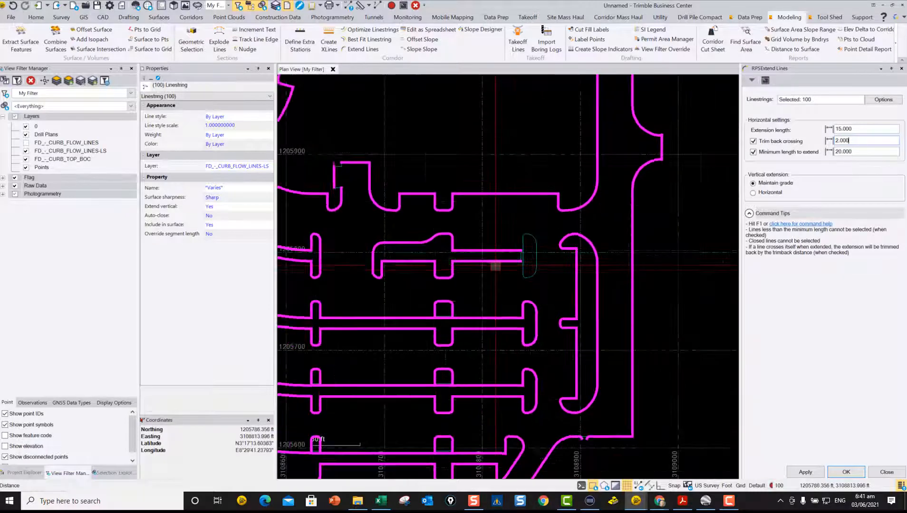
scroll(523, 297, "up", 2)
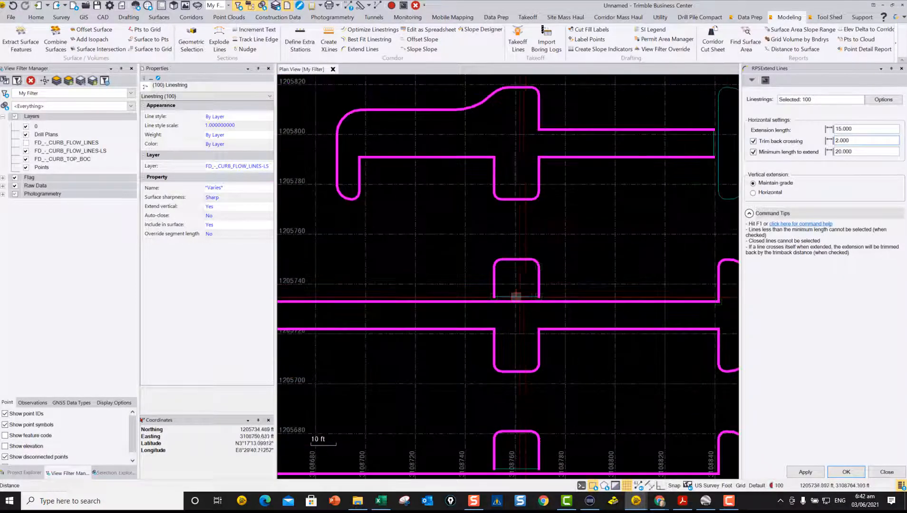
scroll(523, 297, "down", 3)
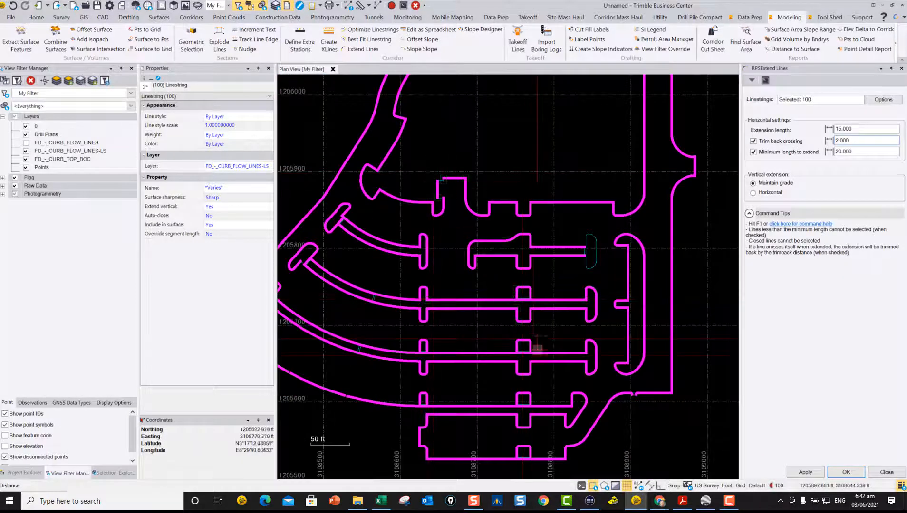
scroll(363, 271, "down", 2)
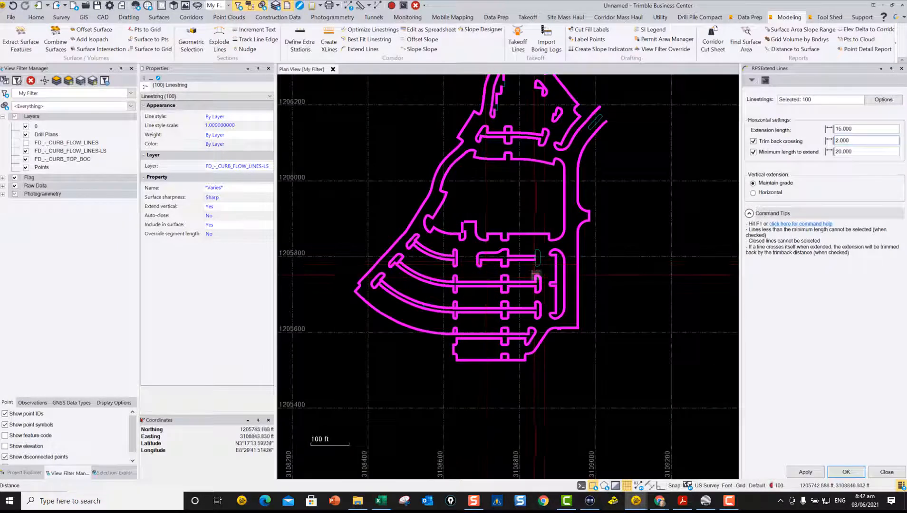
scroll(591, 140, "down", 1)
scroll(591, 141, "up", 2)
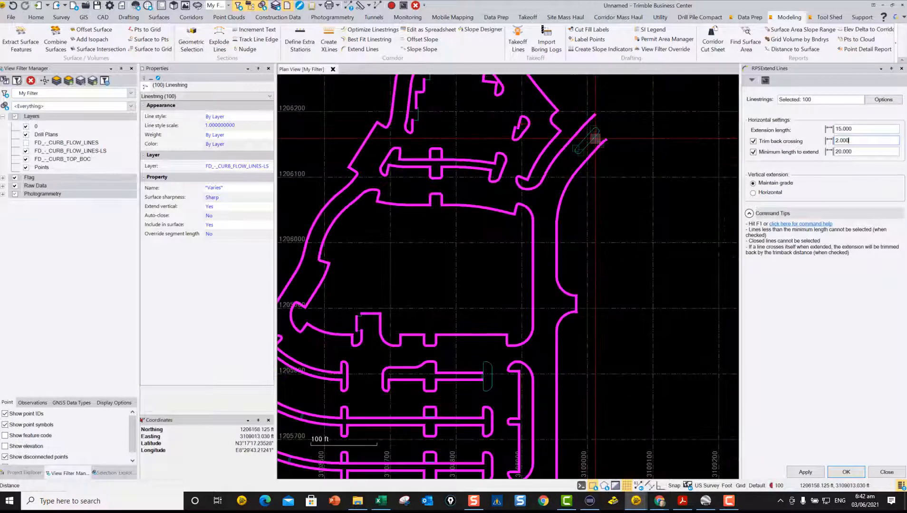
scroll(586, 140, "down", 2)
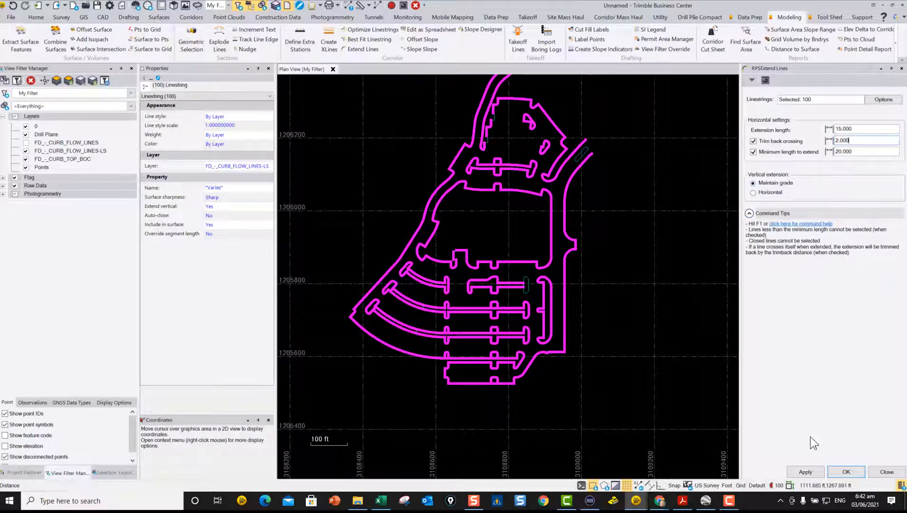
Step: Extend the selected linestrings by 15 ft at maintained grade, with crossings trimmed back 2 ft and a 20 ft minimum length
left_click(846, 472)
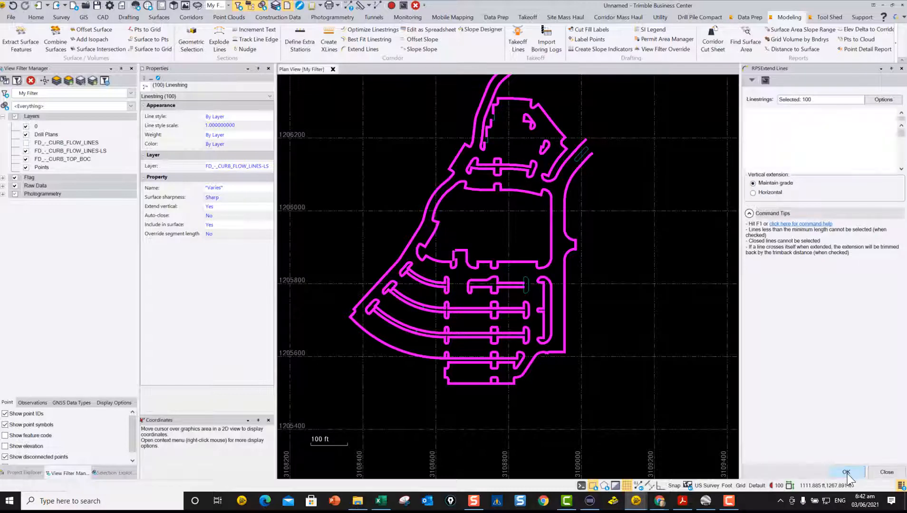
scroll(607, 290, "up", 2)
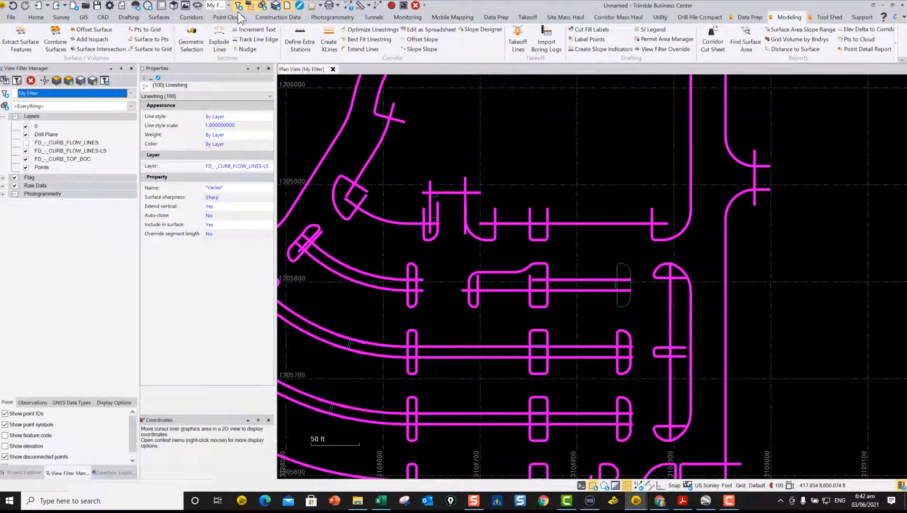
Step: Open a 3D view and examine the extended lines' grades around the unselected closed island west of the eastern island
left_click(174, 6)
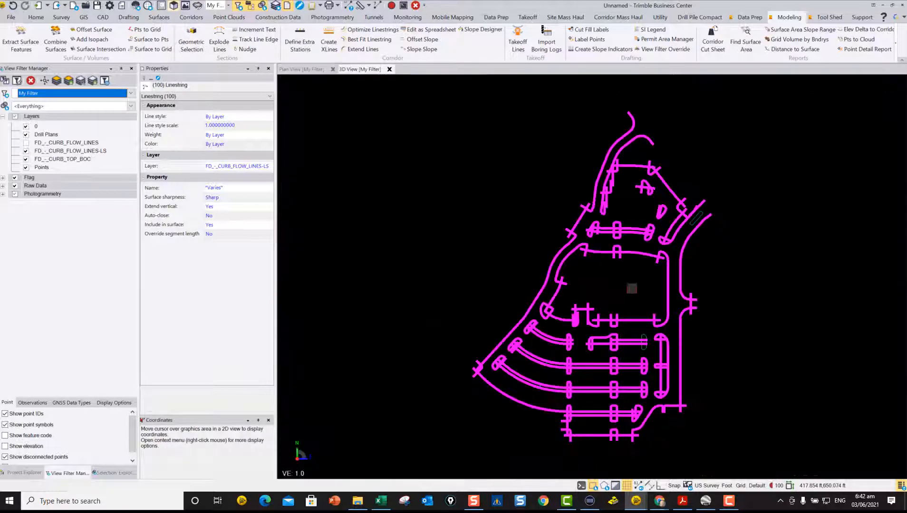
scroll(640, 327, "up", 5)
middle_click_drag(646, 299, 633, 201)
scroll(565, 320, "up", 5)
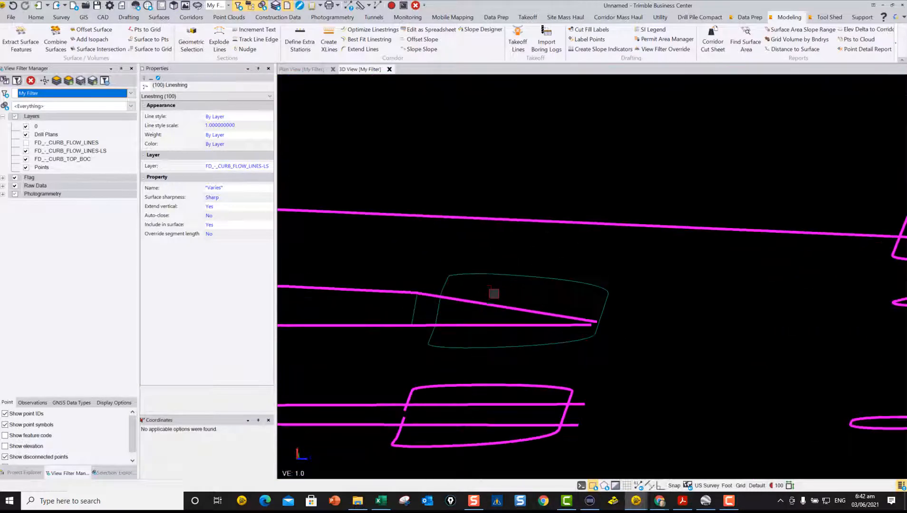
mouse_move(459, 302)
middle_mouse_down()
mouse_move(567, 314)
mouse_move(476, 314)
mouse_move(524, 322)
mouse_move(577, 318)
mouse_move(546, 376)
mouse_move(537, 324)
mouse_move(527, 331)
middle_mouse_up()
scroll(526, 328, "down", 2)
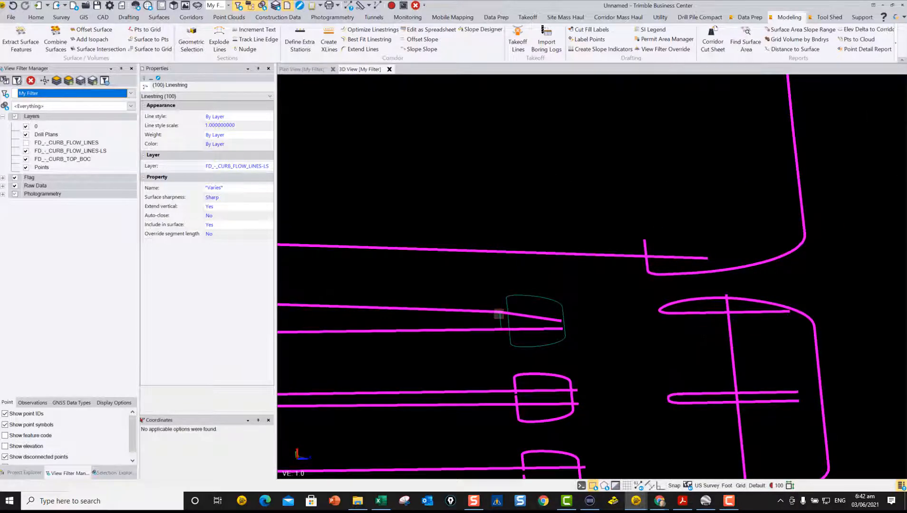
scroll(536, 275, "down", 3)
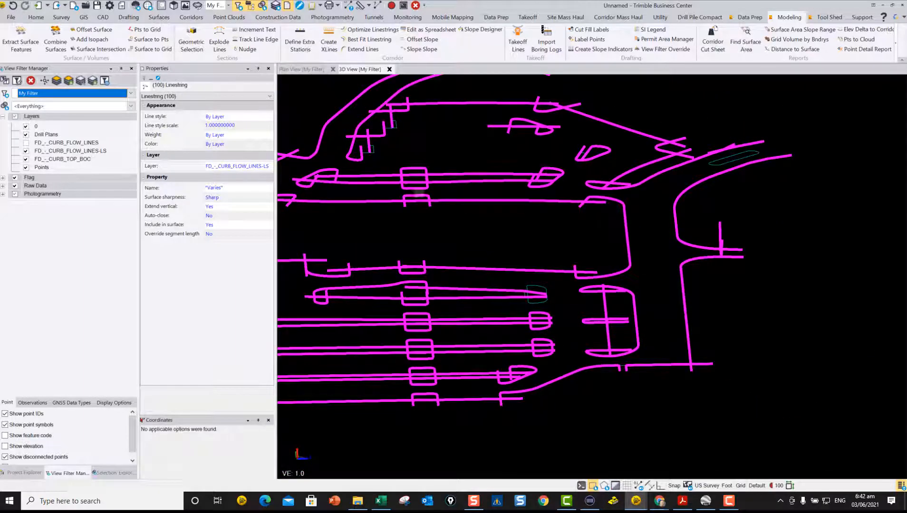
Step: Inspect the extended line ends in the northern part of the lot and across the whole site in 3D
middle_click_drag(419, 193, 474, 214)
scroll(711, 239, "up", 5)
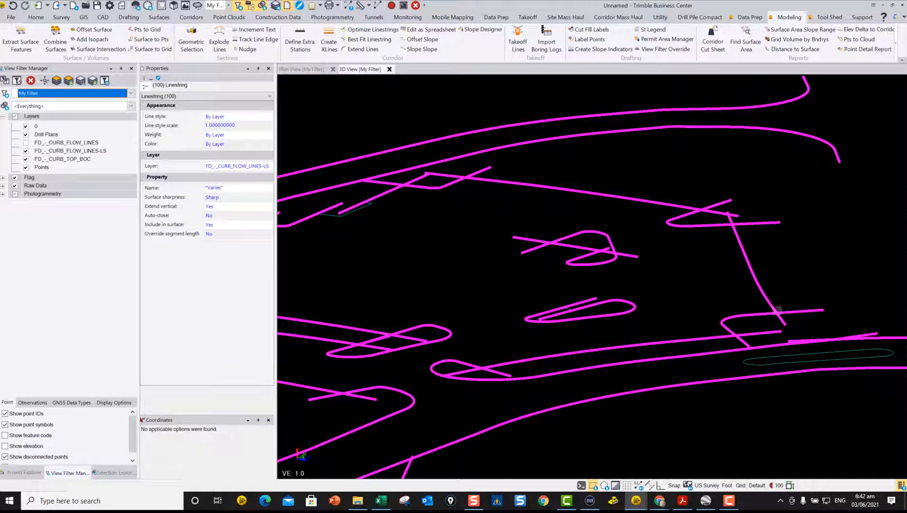
scroll(460, 202, "down", 3)
right_click_drag(425, 190, 485, 207)
scroll(441, 266, "down", 5)
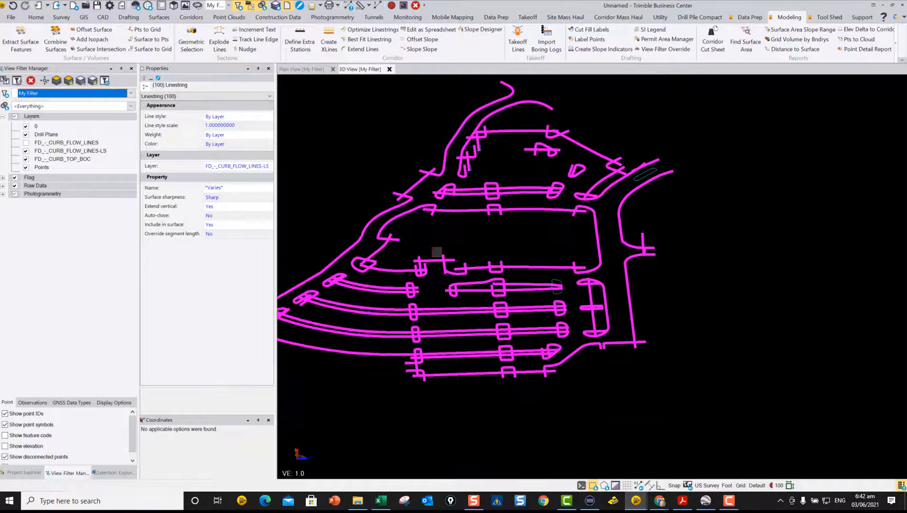
middle_click_drag(451, 259, 539, 274)
scroll(550, 265, "down", 1)
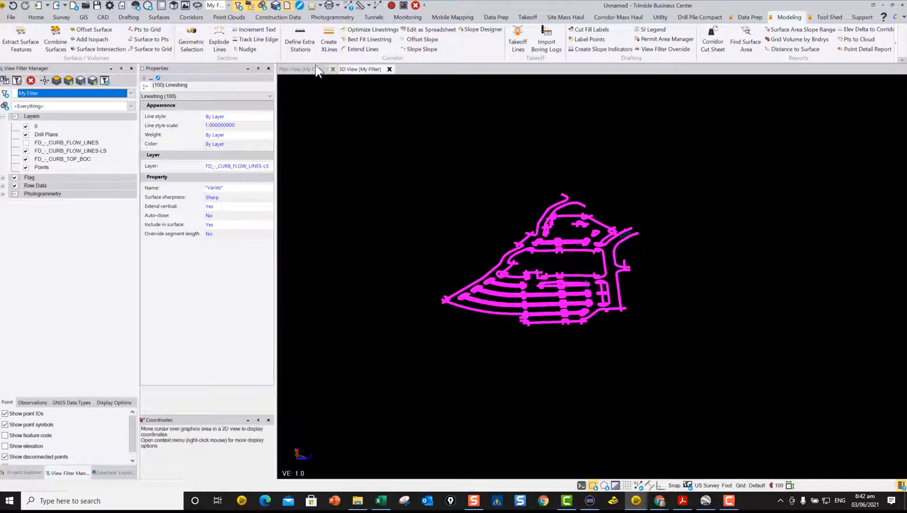
Step: Return to the plan view of the whole lot and clear the linestring selection
left_click(296, 69)
scroll(526, 201, "down", 3)
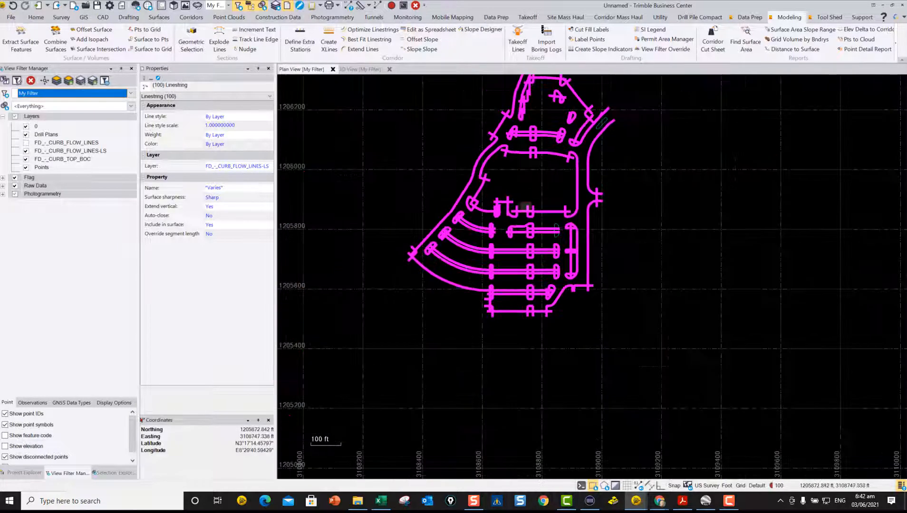
left_click(662, 261)
scroll(583, 253, "down", 1)
scroll(583, 253, "down", 1)
middle_click_drag(582, 259, 586, 297)
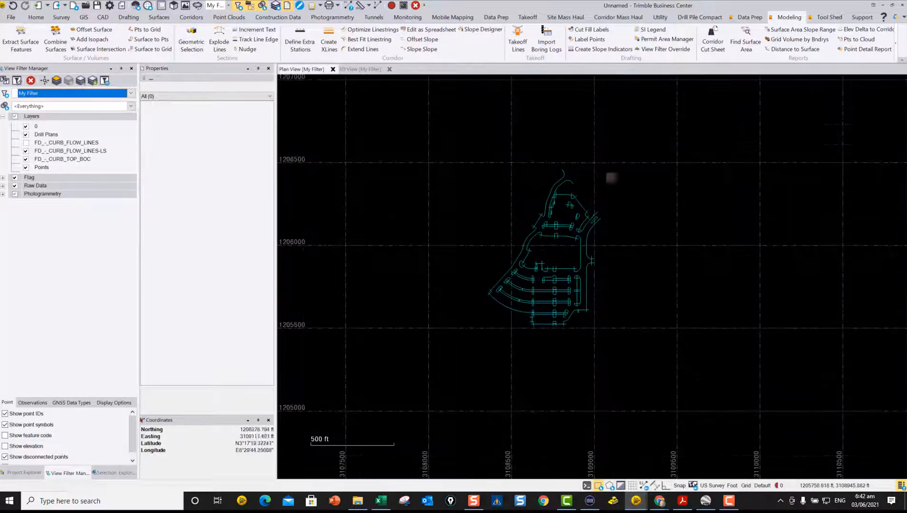
Step: Start Export XML and set the output file to Export.xml on the Desktop, replacing the existing file
left_click(830, 17)
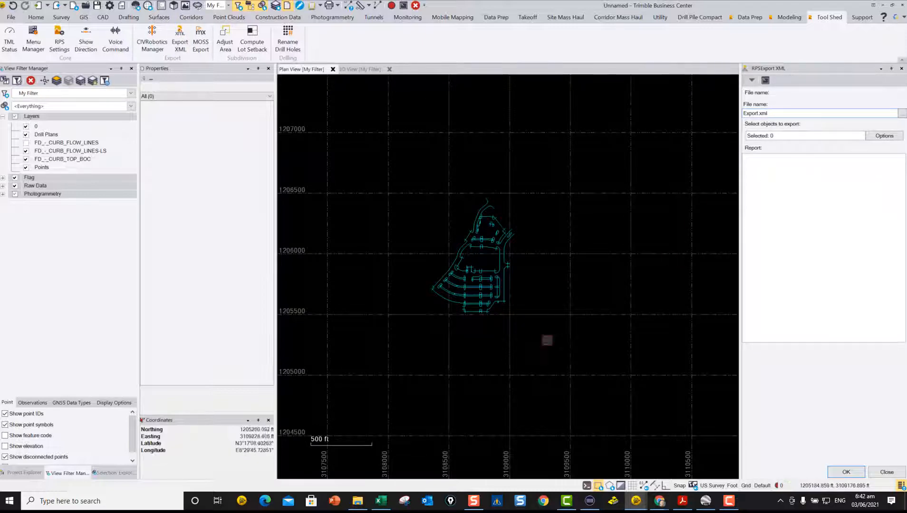
left_click(901, 114)
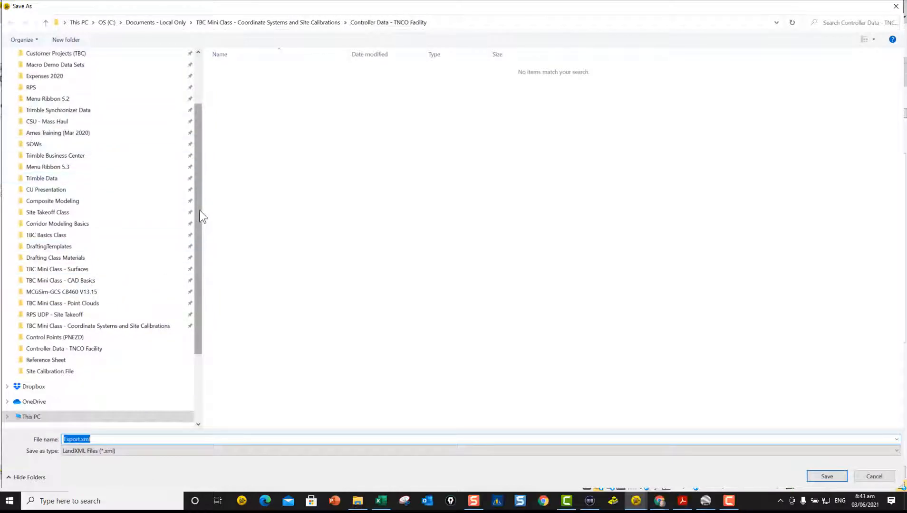
left_click_drag(199, 210, 199, 122)
left_click(37, 72)
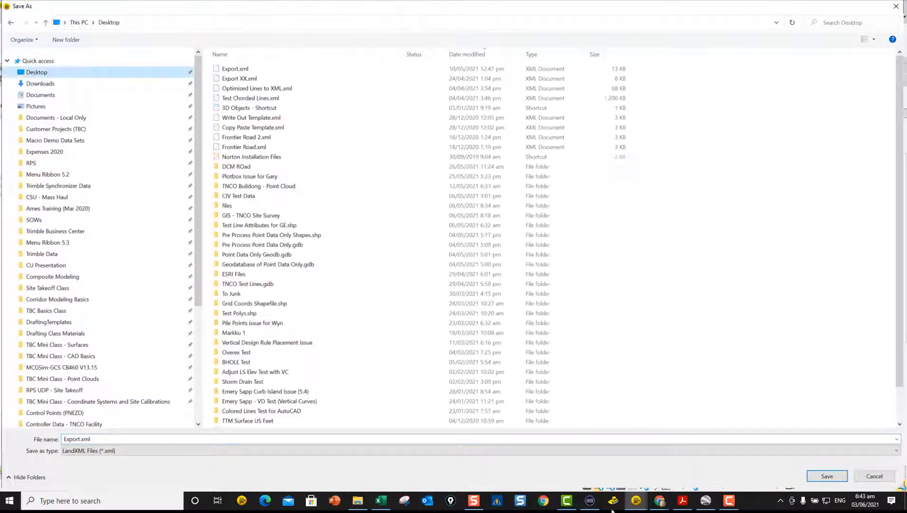
left_click(827, 476)
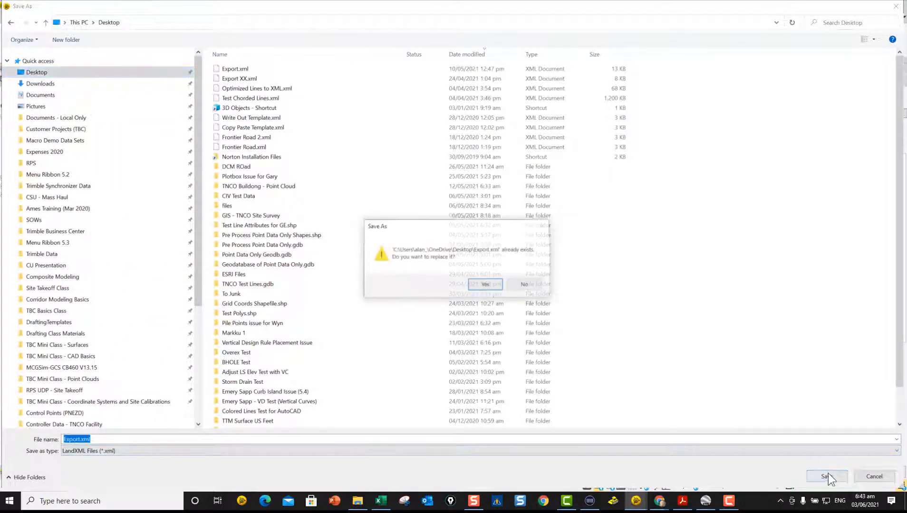
left_click(485, 285)
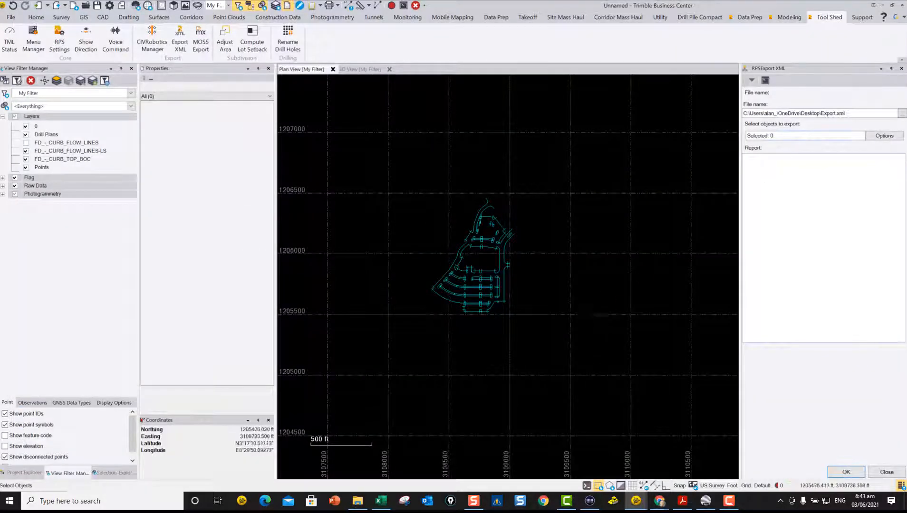
Step: Select all the curb flow linestrings of the parking lot in plan and export them to Export.xml
left_click_drag(600, 319, 394, 162)
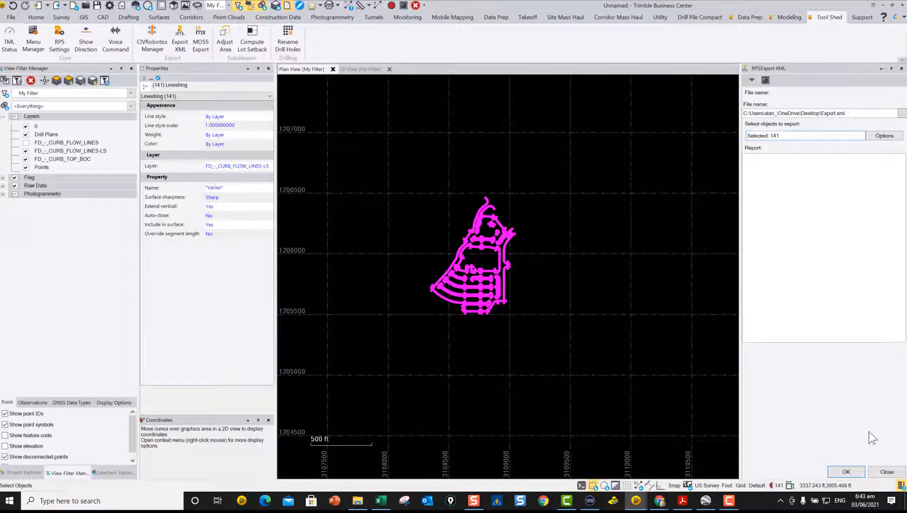
left_click(846, 472)
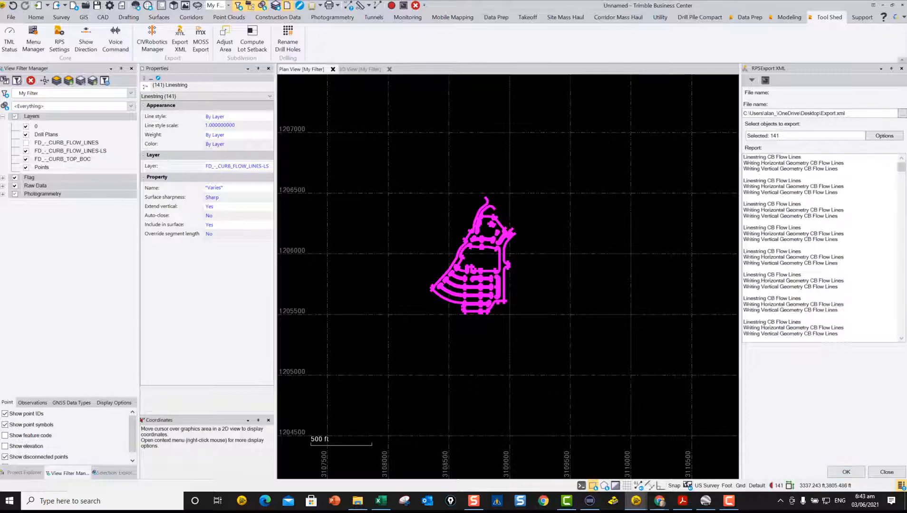
Step: Switch to Export.xml in Internet Explorer and examine the horizontal geometry and vertical profiles written for the CB Flow Lines alignments
key("alt+Tab")
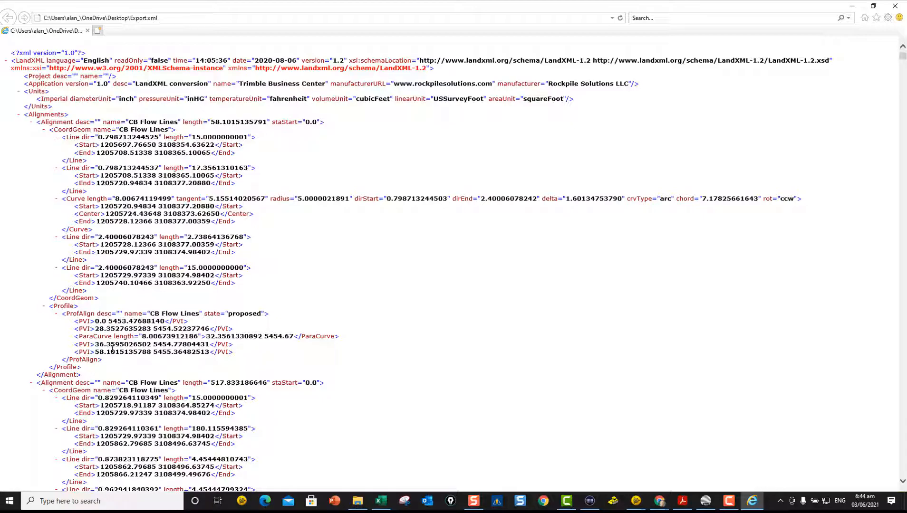
scroll(175, 373, "down", 15)
scroll(175, 373, "down", 20)
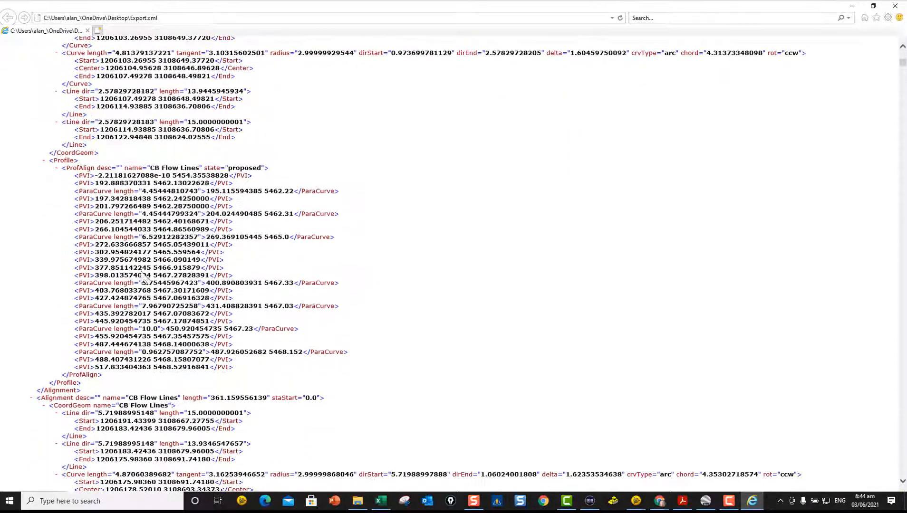
scroll(138, 285, "down", 7)
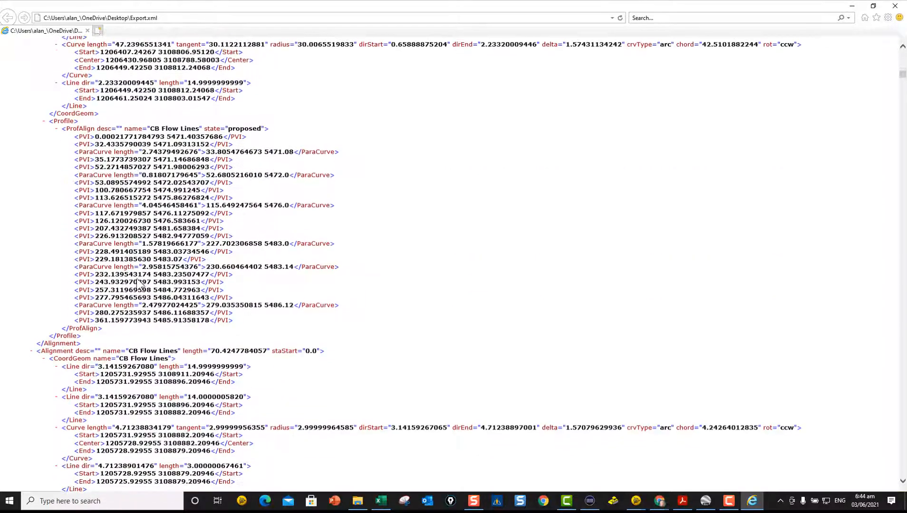
scroll(115, 170, "up", 15)
scroll(116, 170, "up", 15)
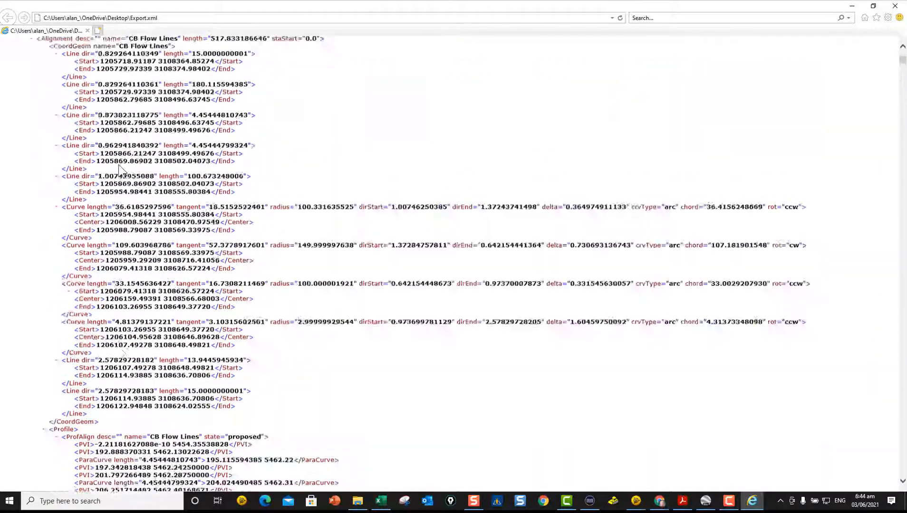
Step: Close the exported XML file and the Export XML command, returning to the plan view of the lot
left_click(894, 6)
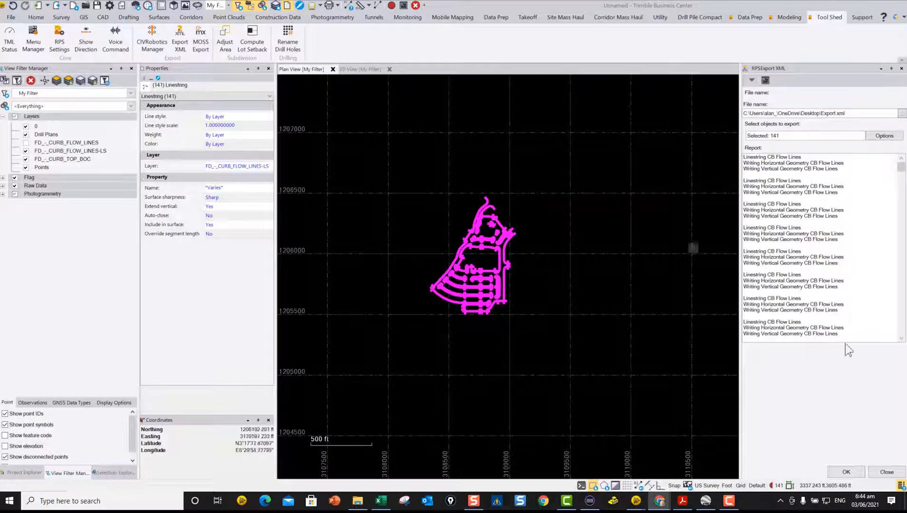
left_click(887, 472)
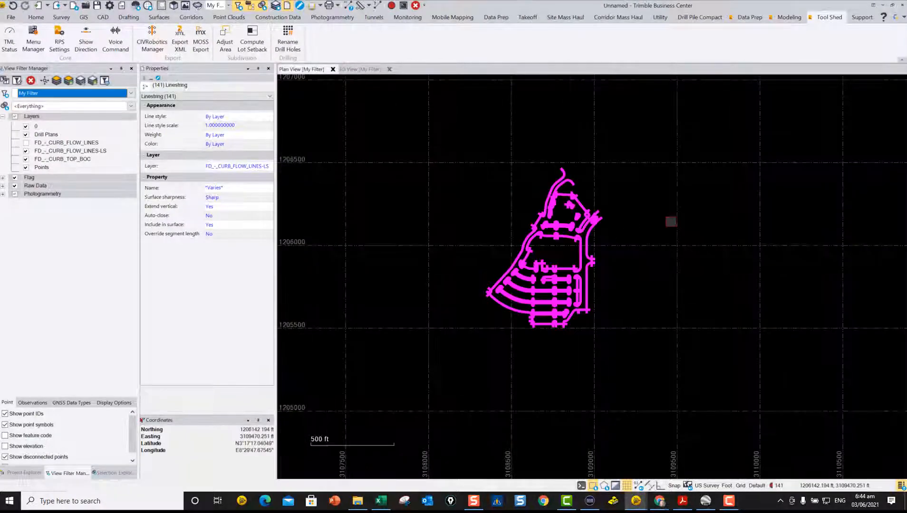
scroll(595, 281, "up", 5)
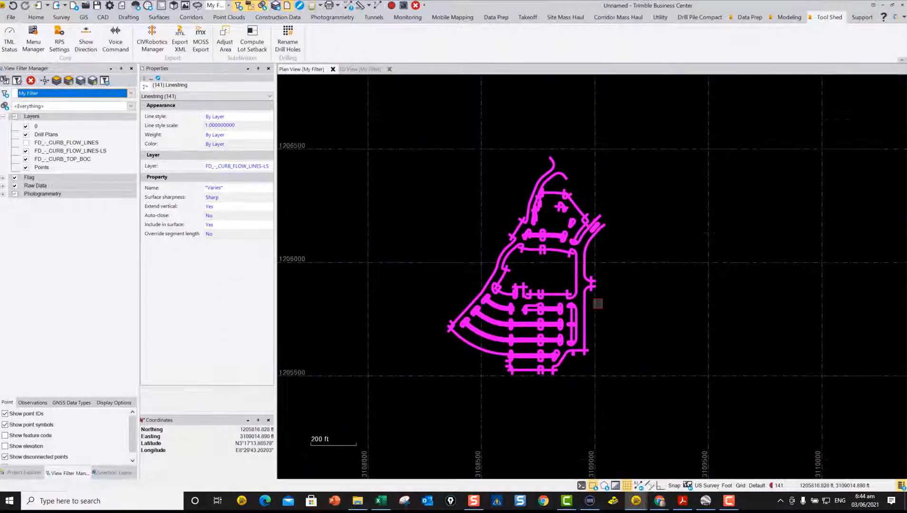